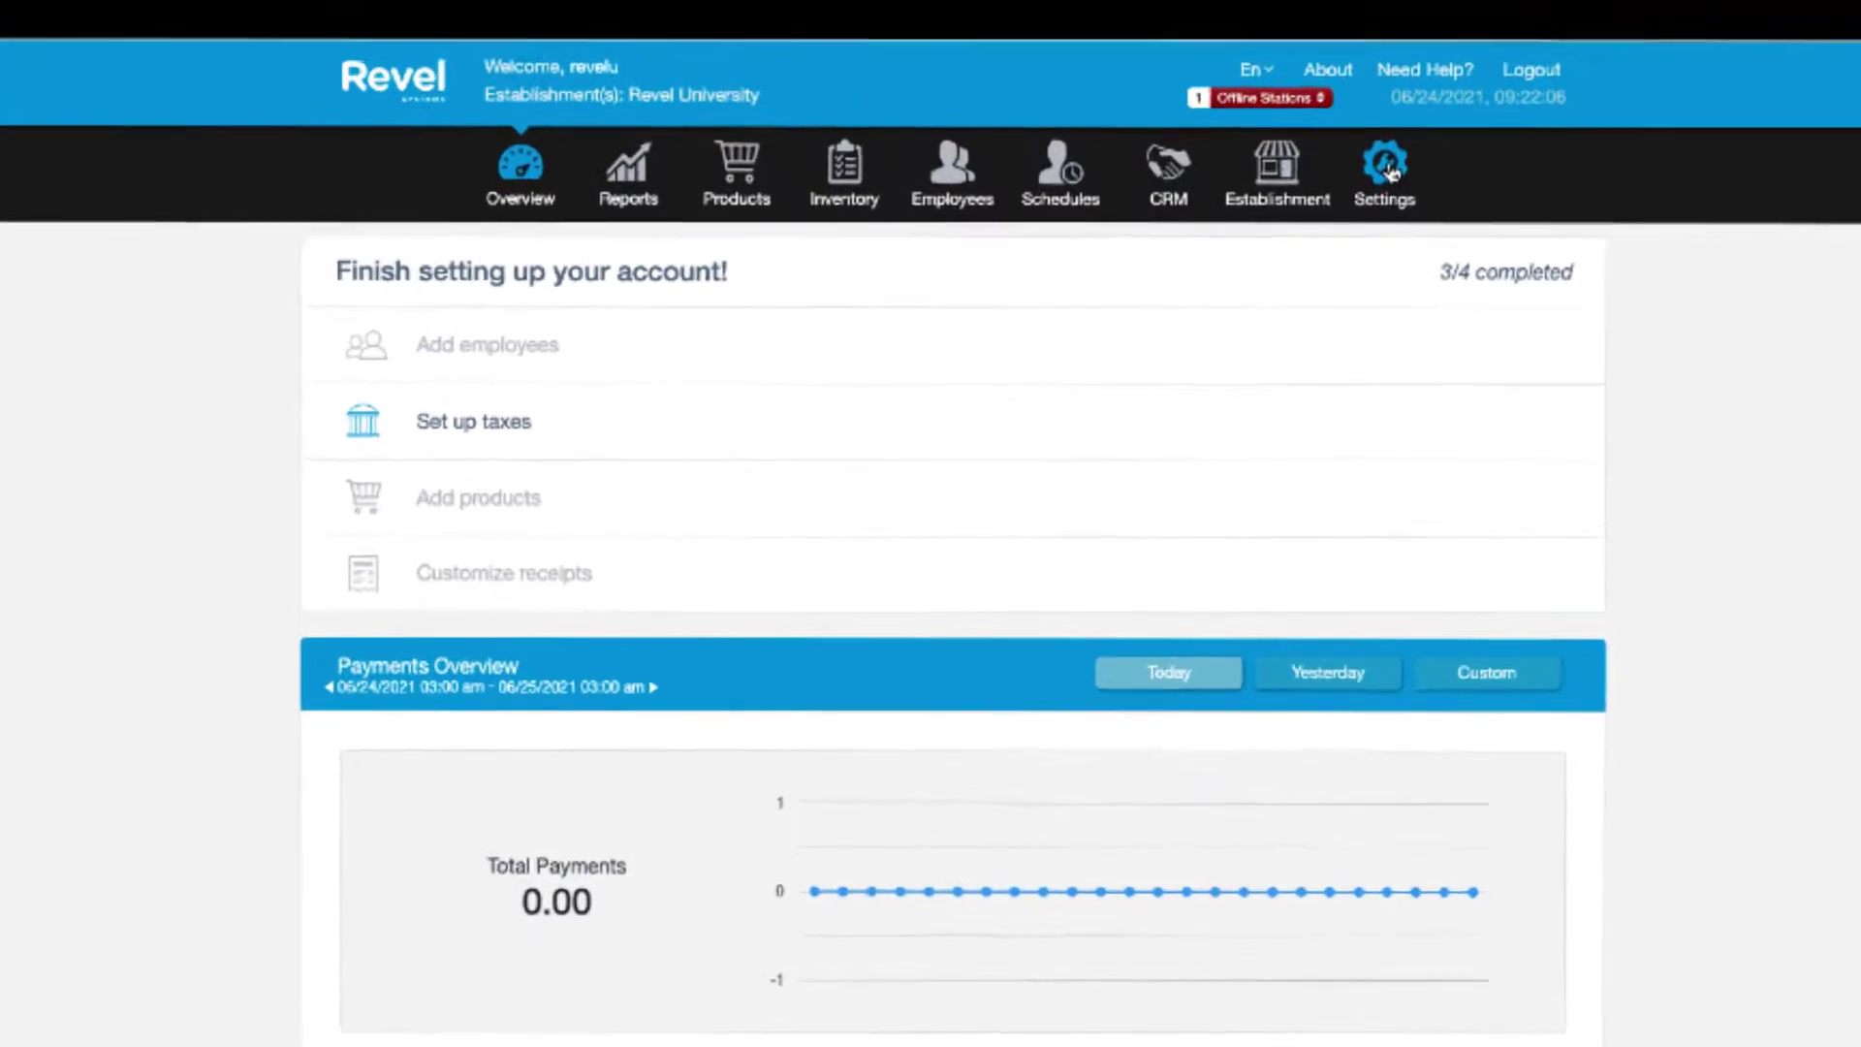
Clear all chosen settings, filter the settings to 'end of day', and enable End of Day Process
click(1208, 232)
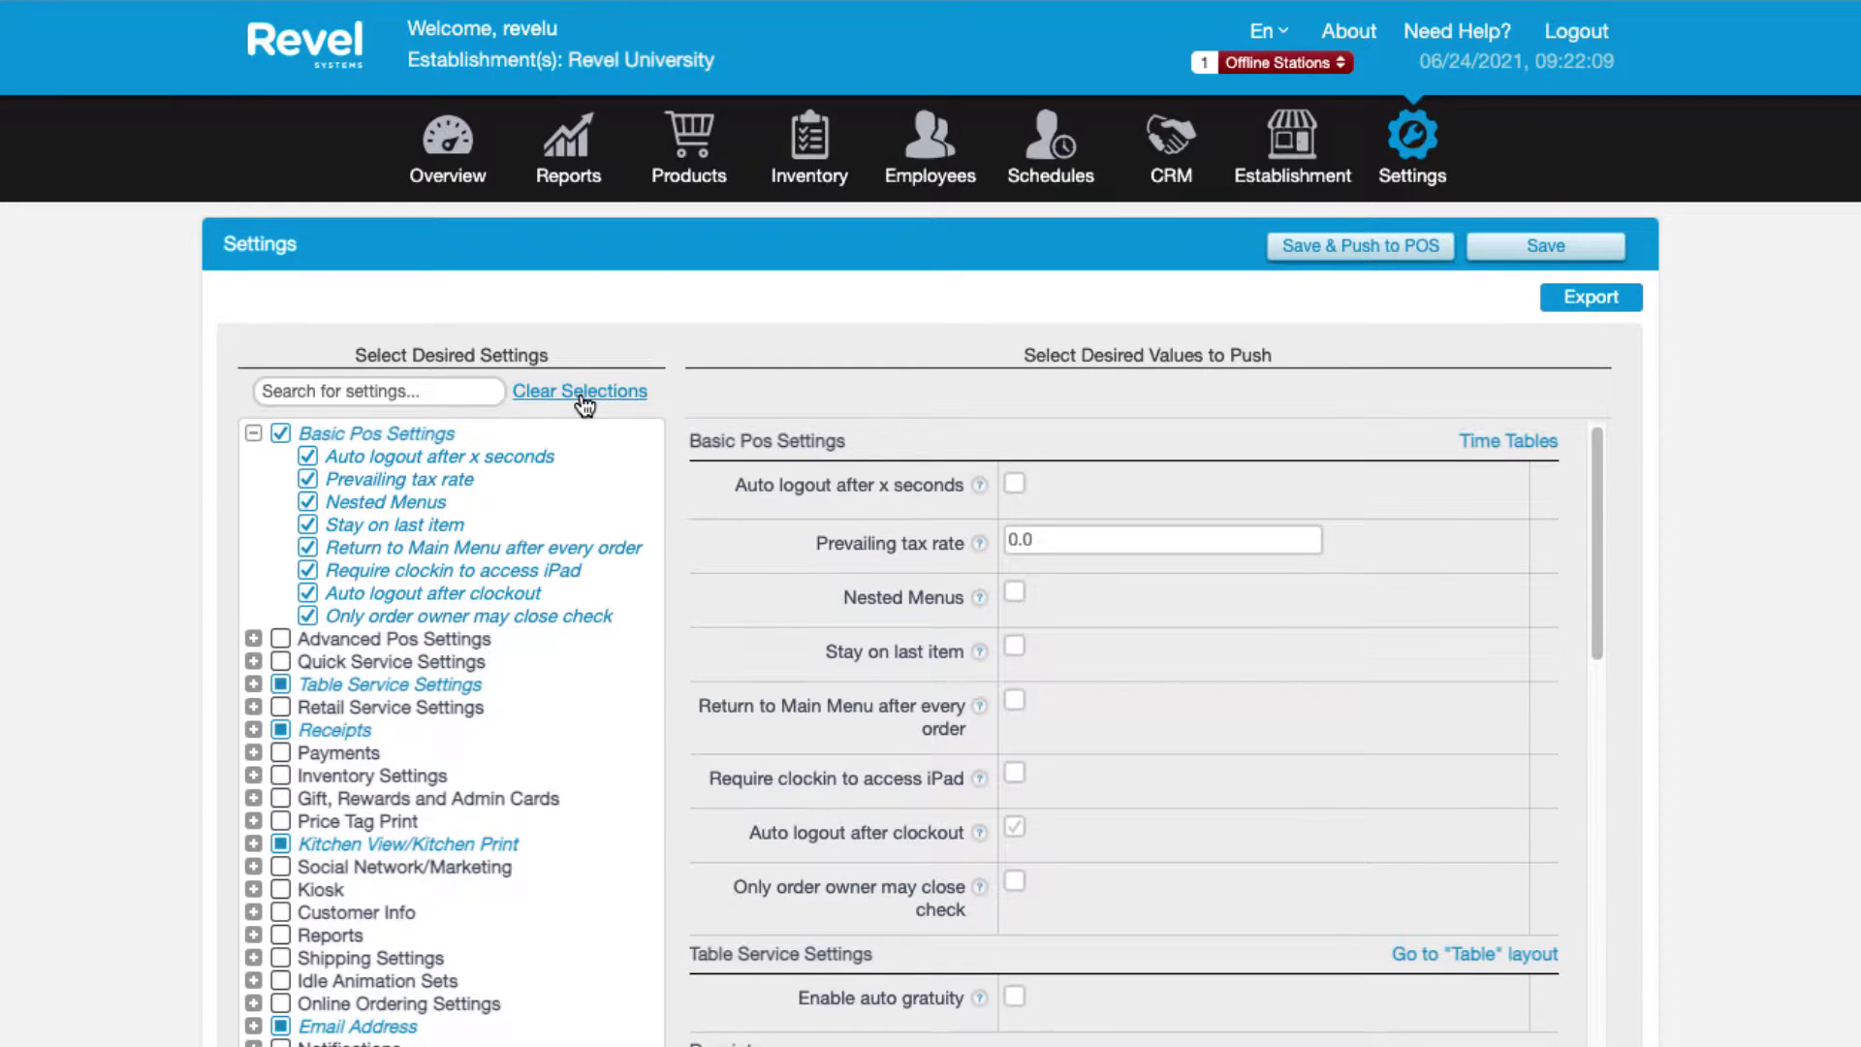
click(582, 391)
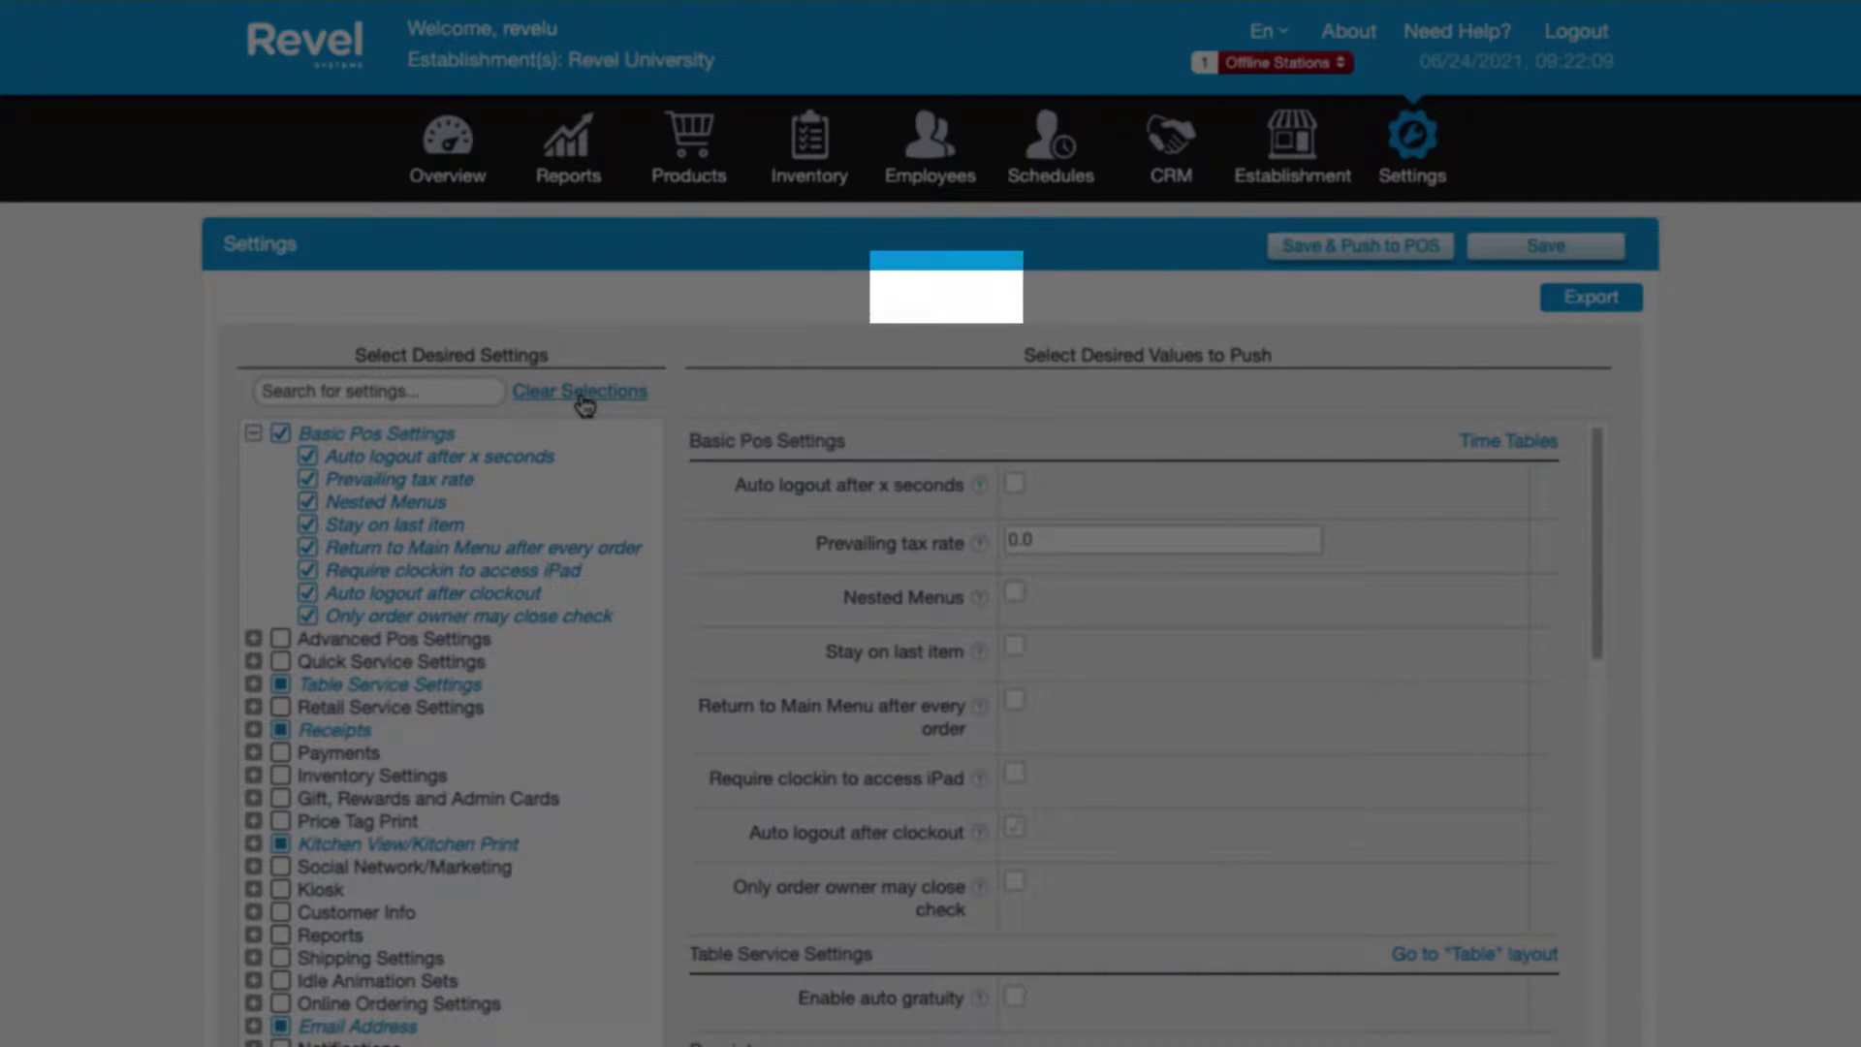
click(581, 391)
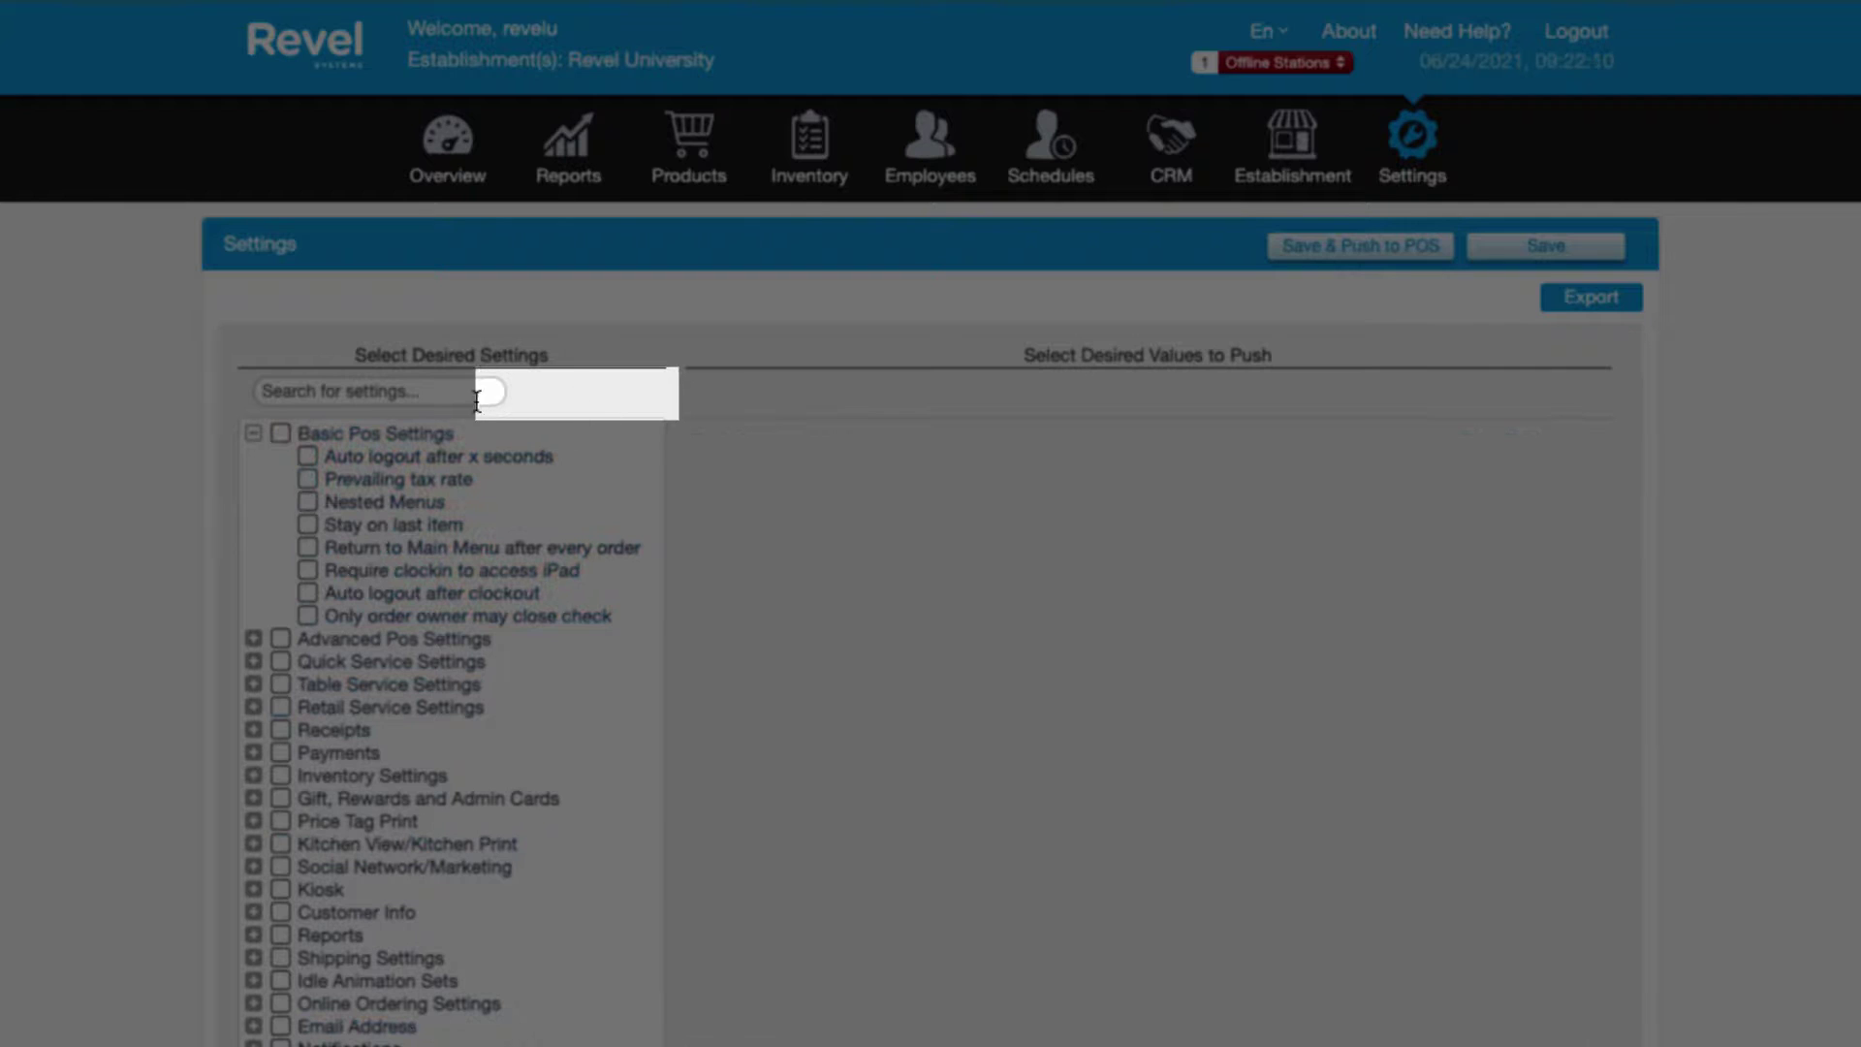
click(433, 393)
click(432, 446)
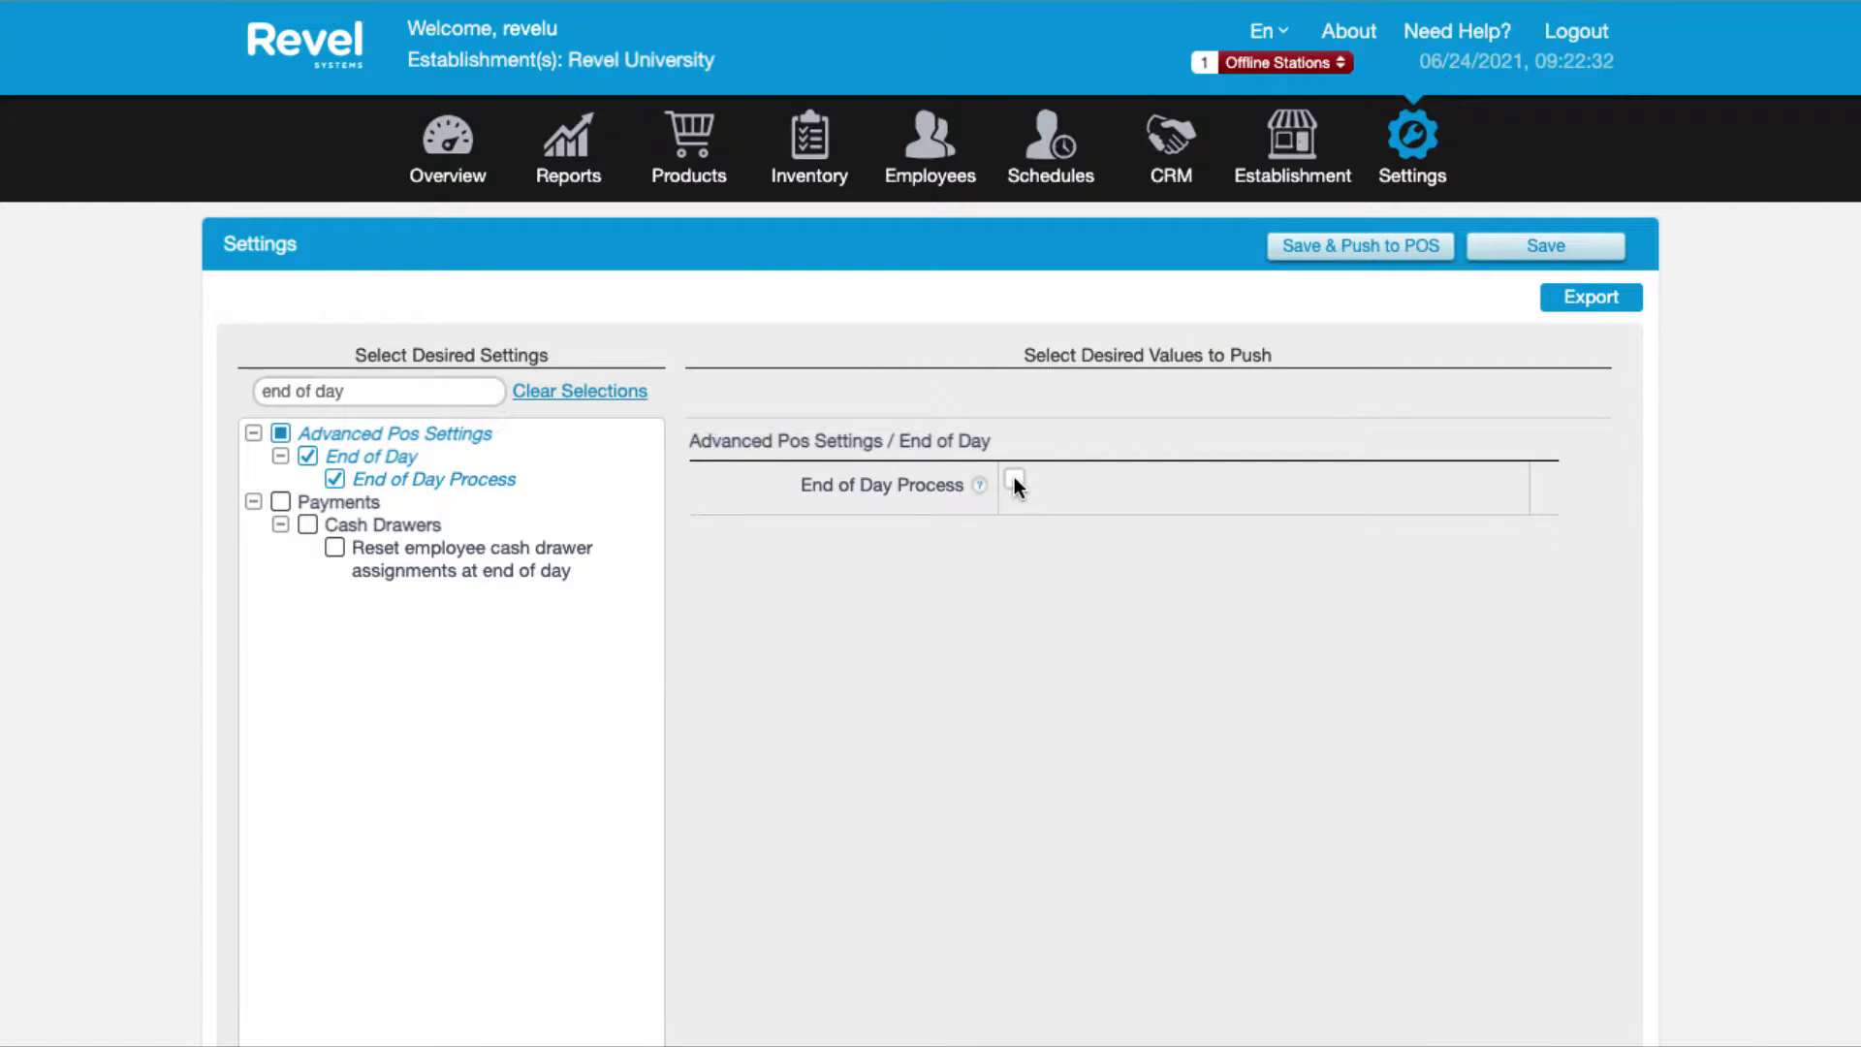
click(1014, 479)
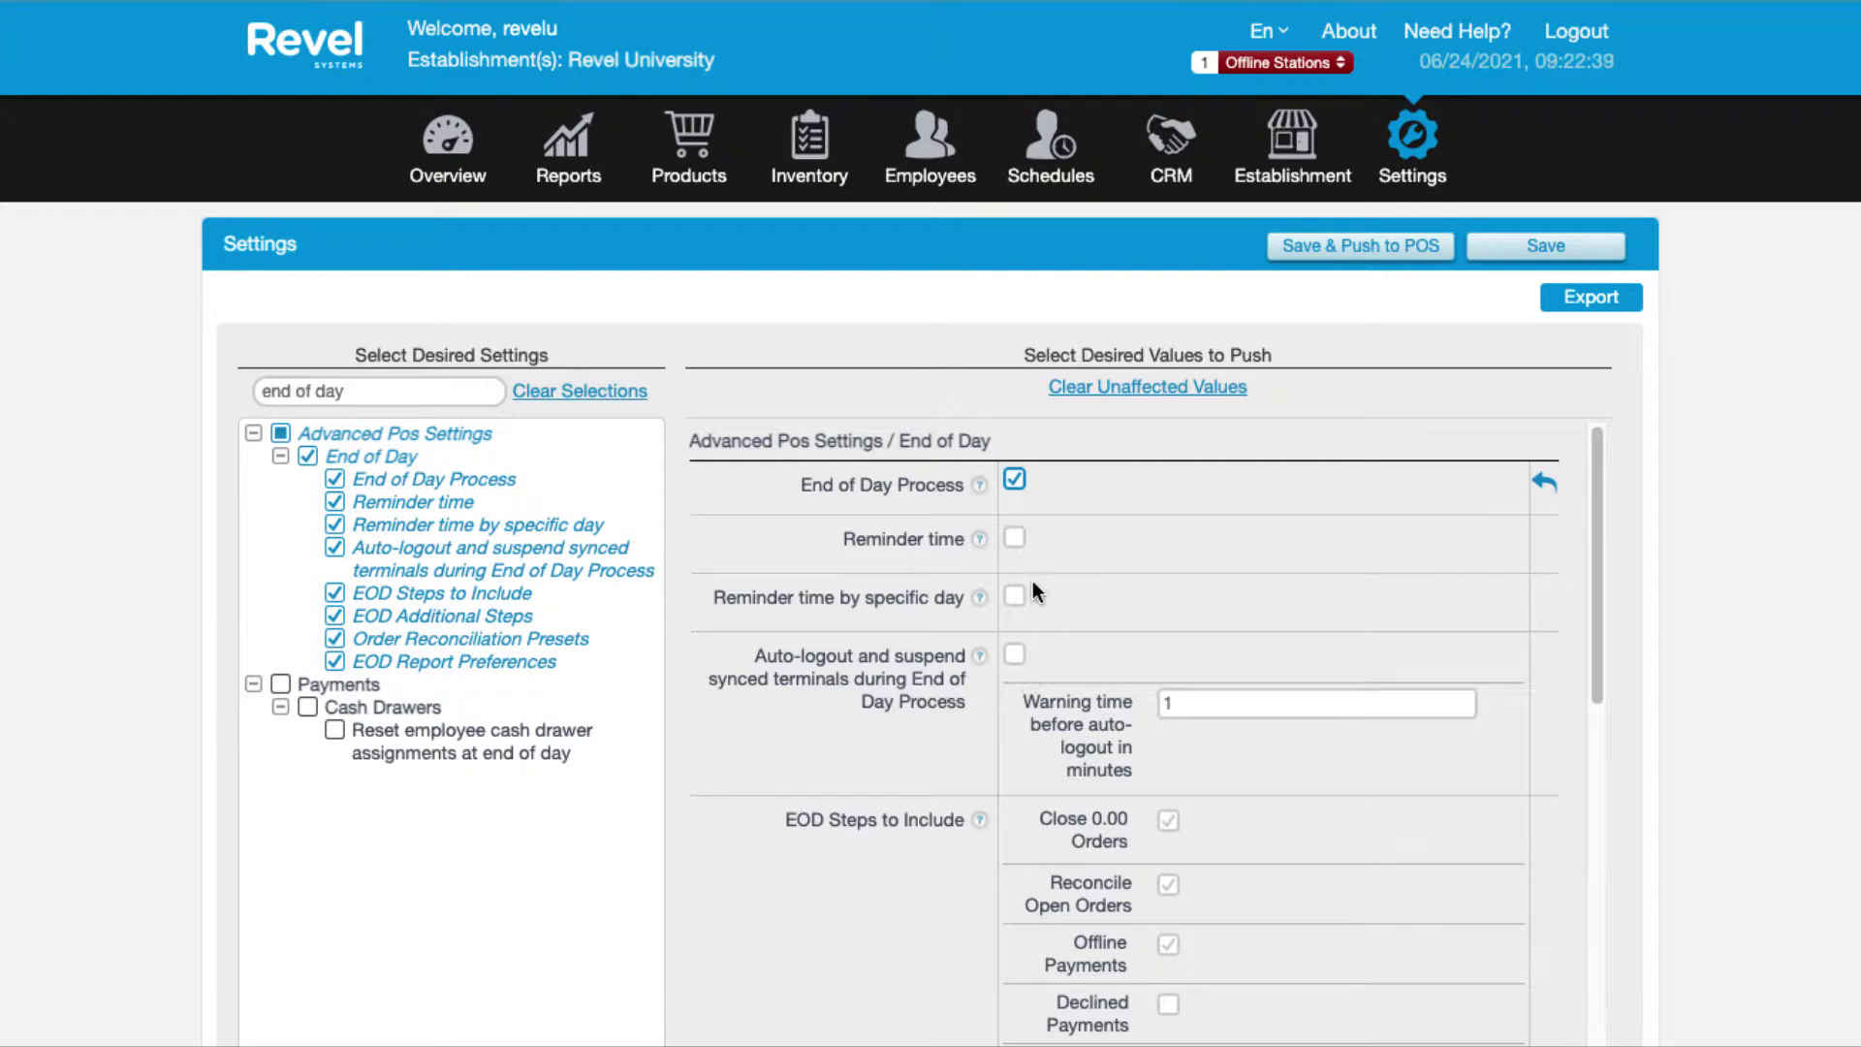
Enable the End of Day reminder time
click(1012, 538)
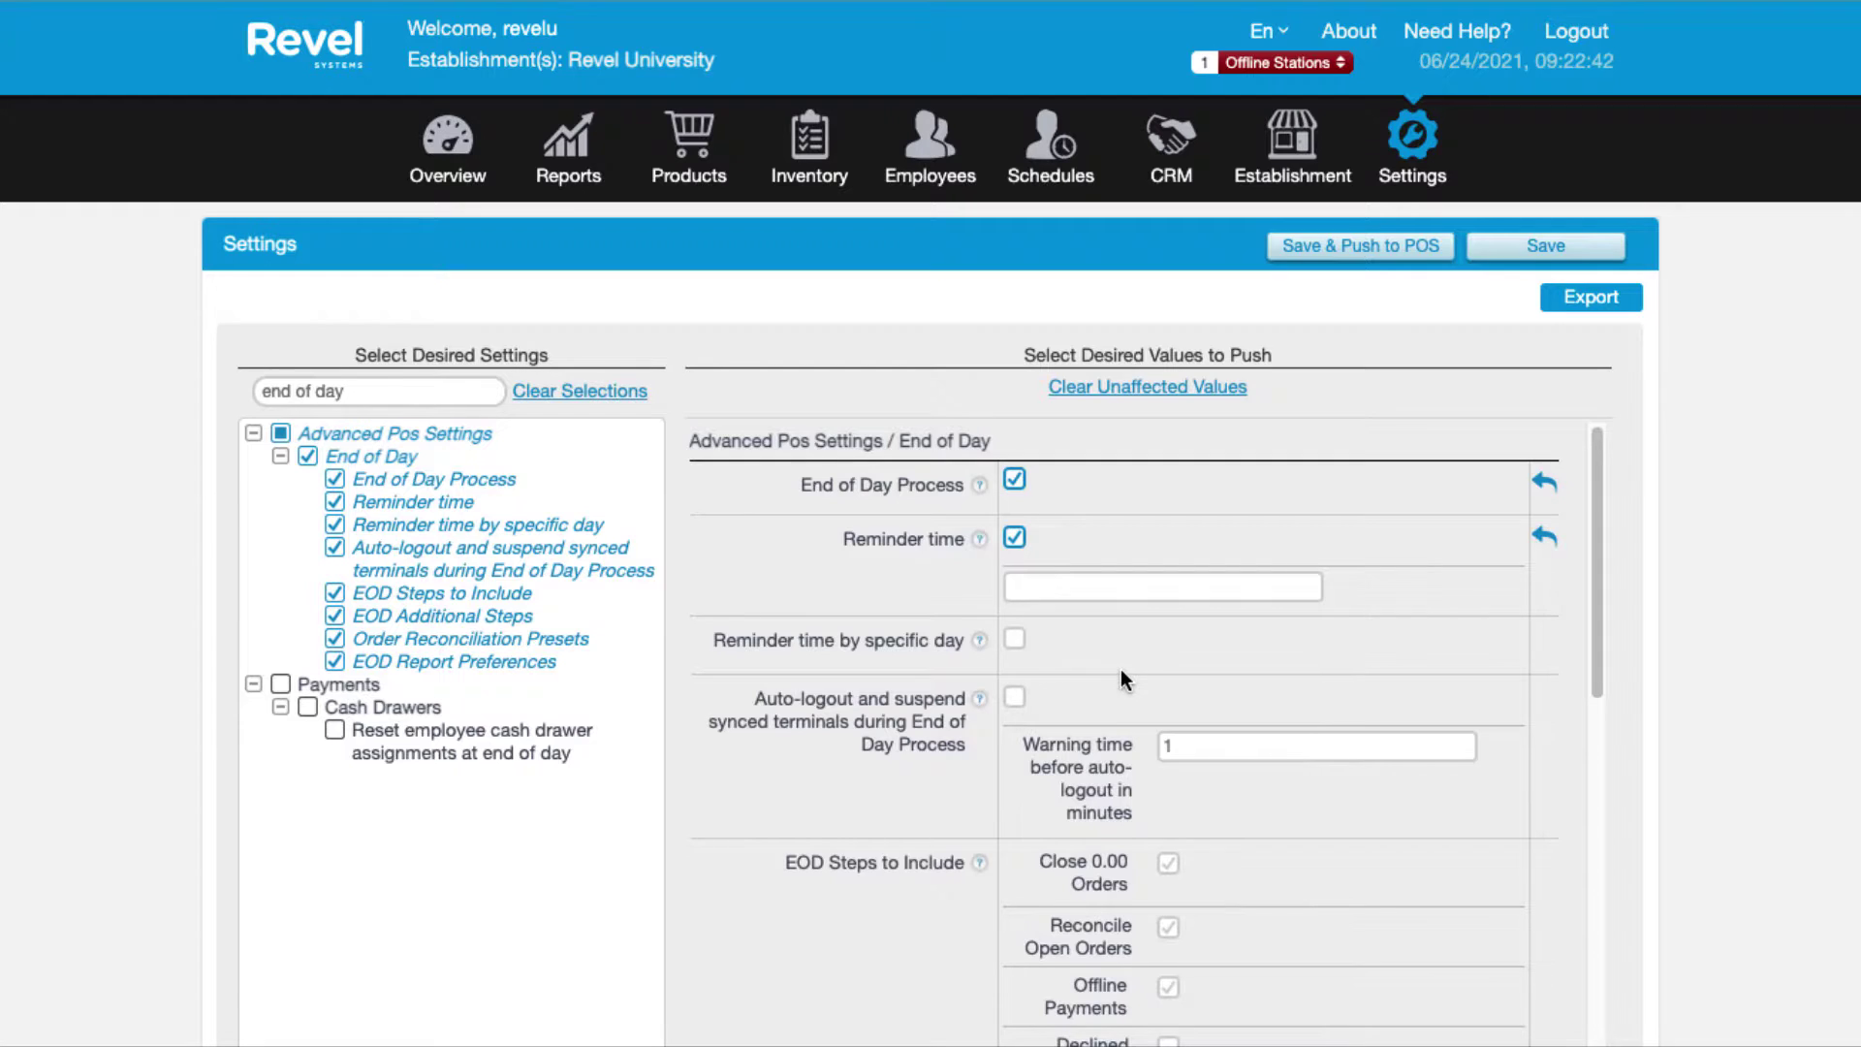
scroll(1121, 673, down, 1)
scroll(1122, 670, down, 5)
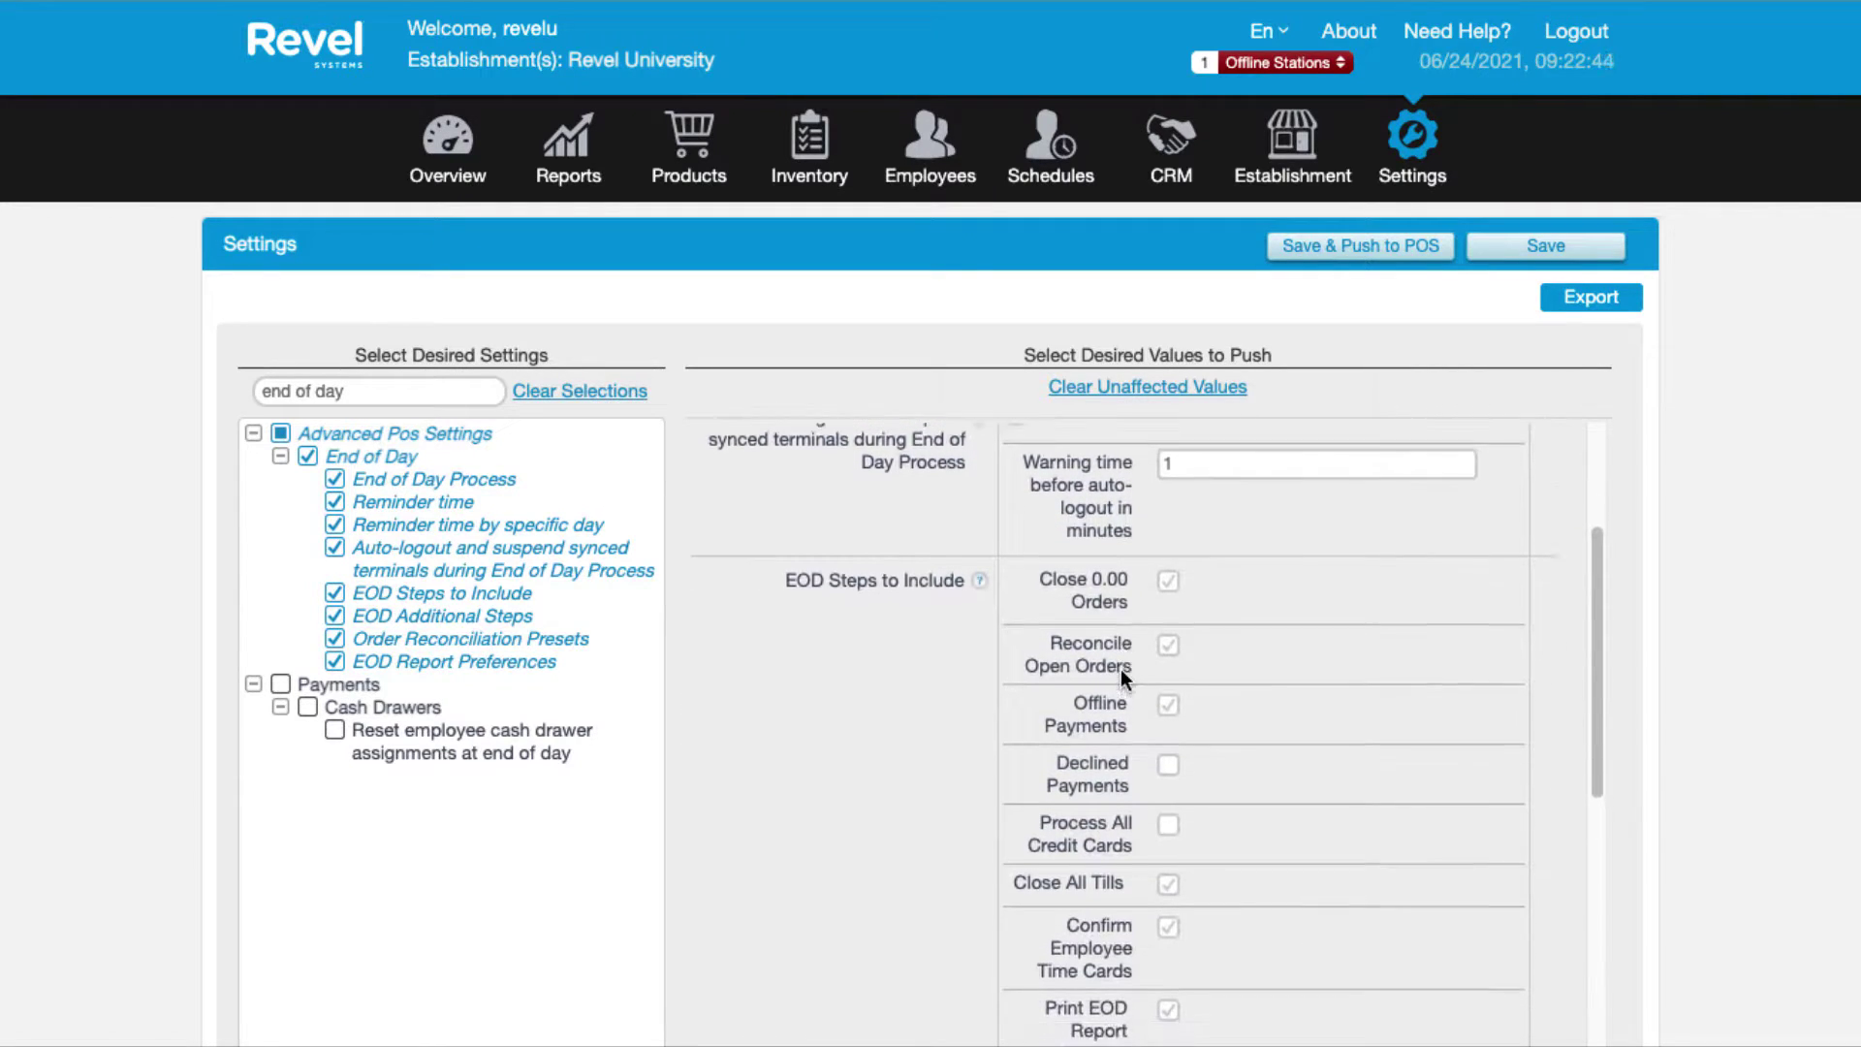
Keep Close 0.00 Orders and Reconcile Open Orders, and add Declined Payments and Process All Credit Cards as EOD steps
click(1170, 564)
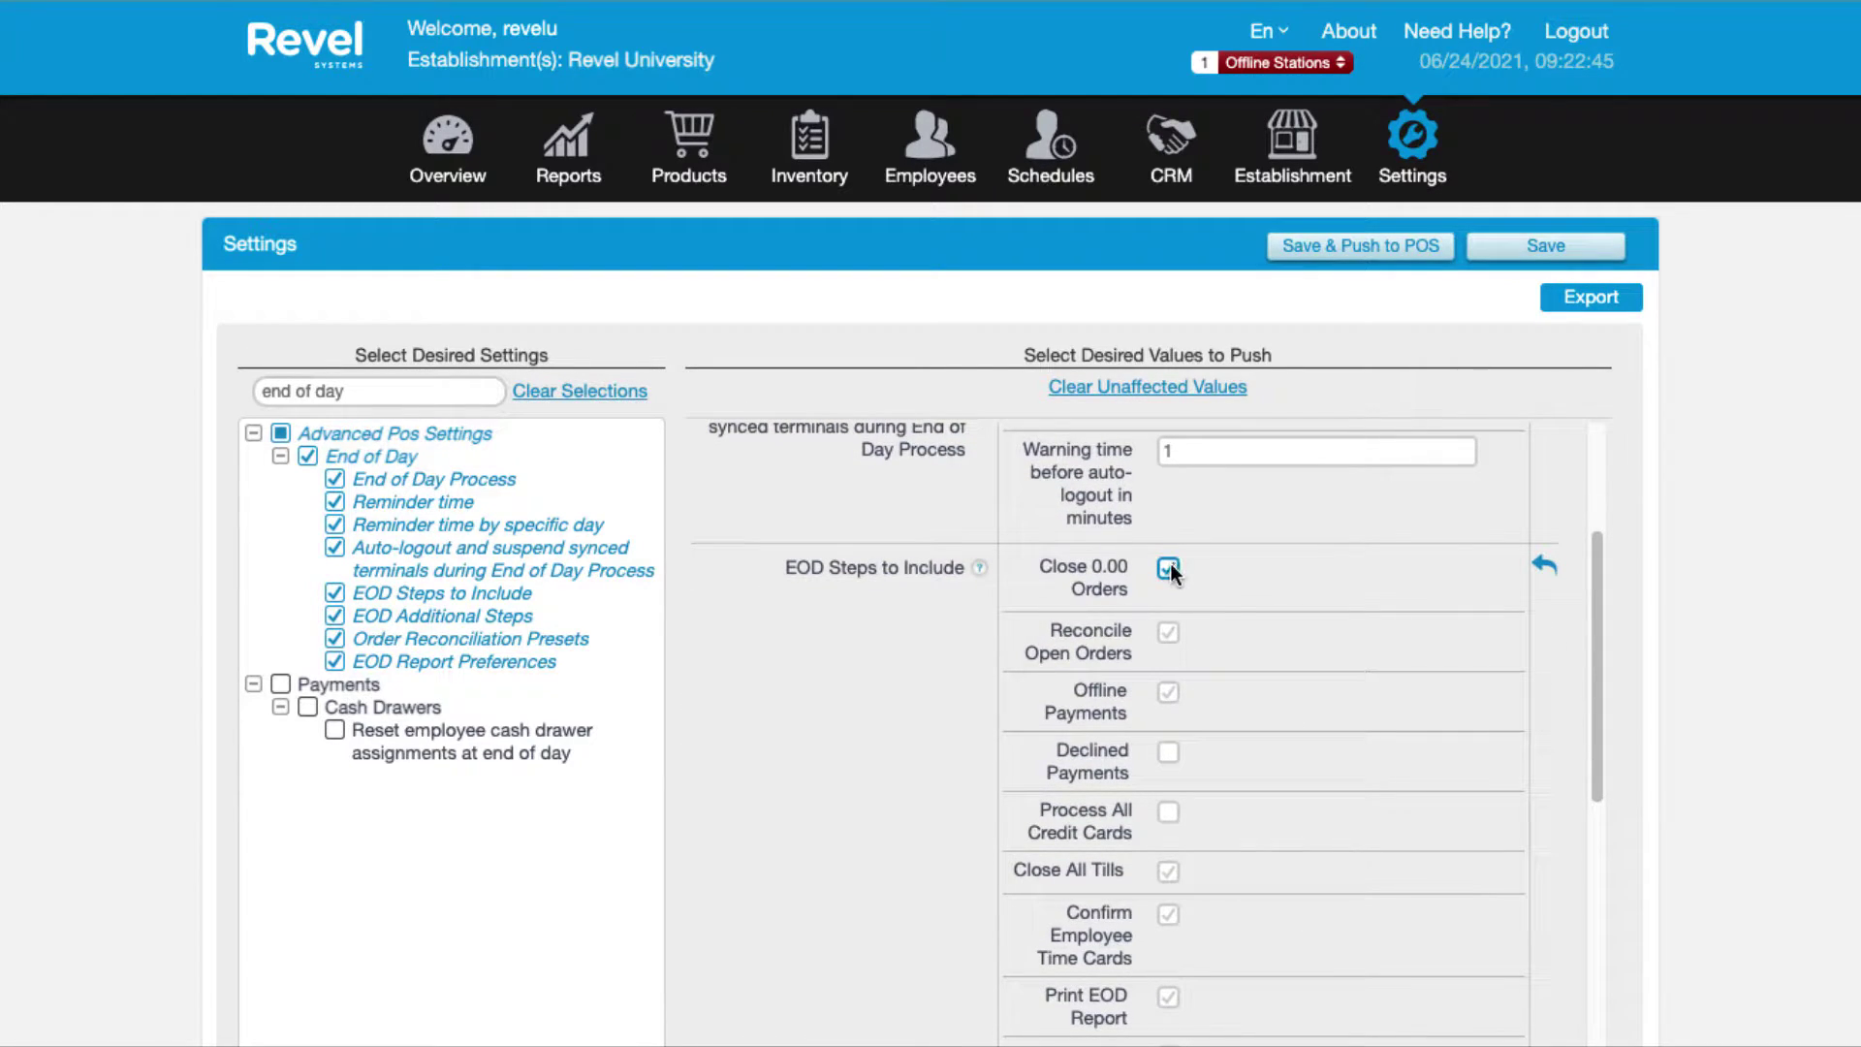
click(1170, 633)
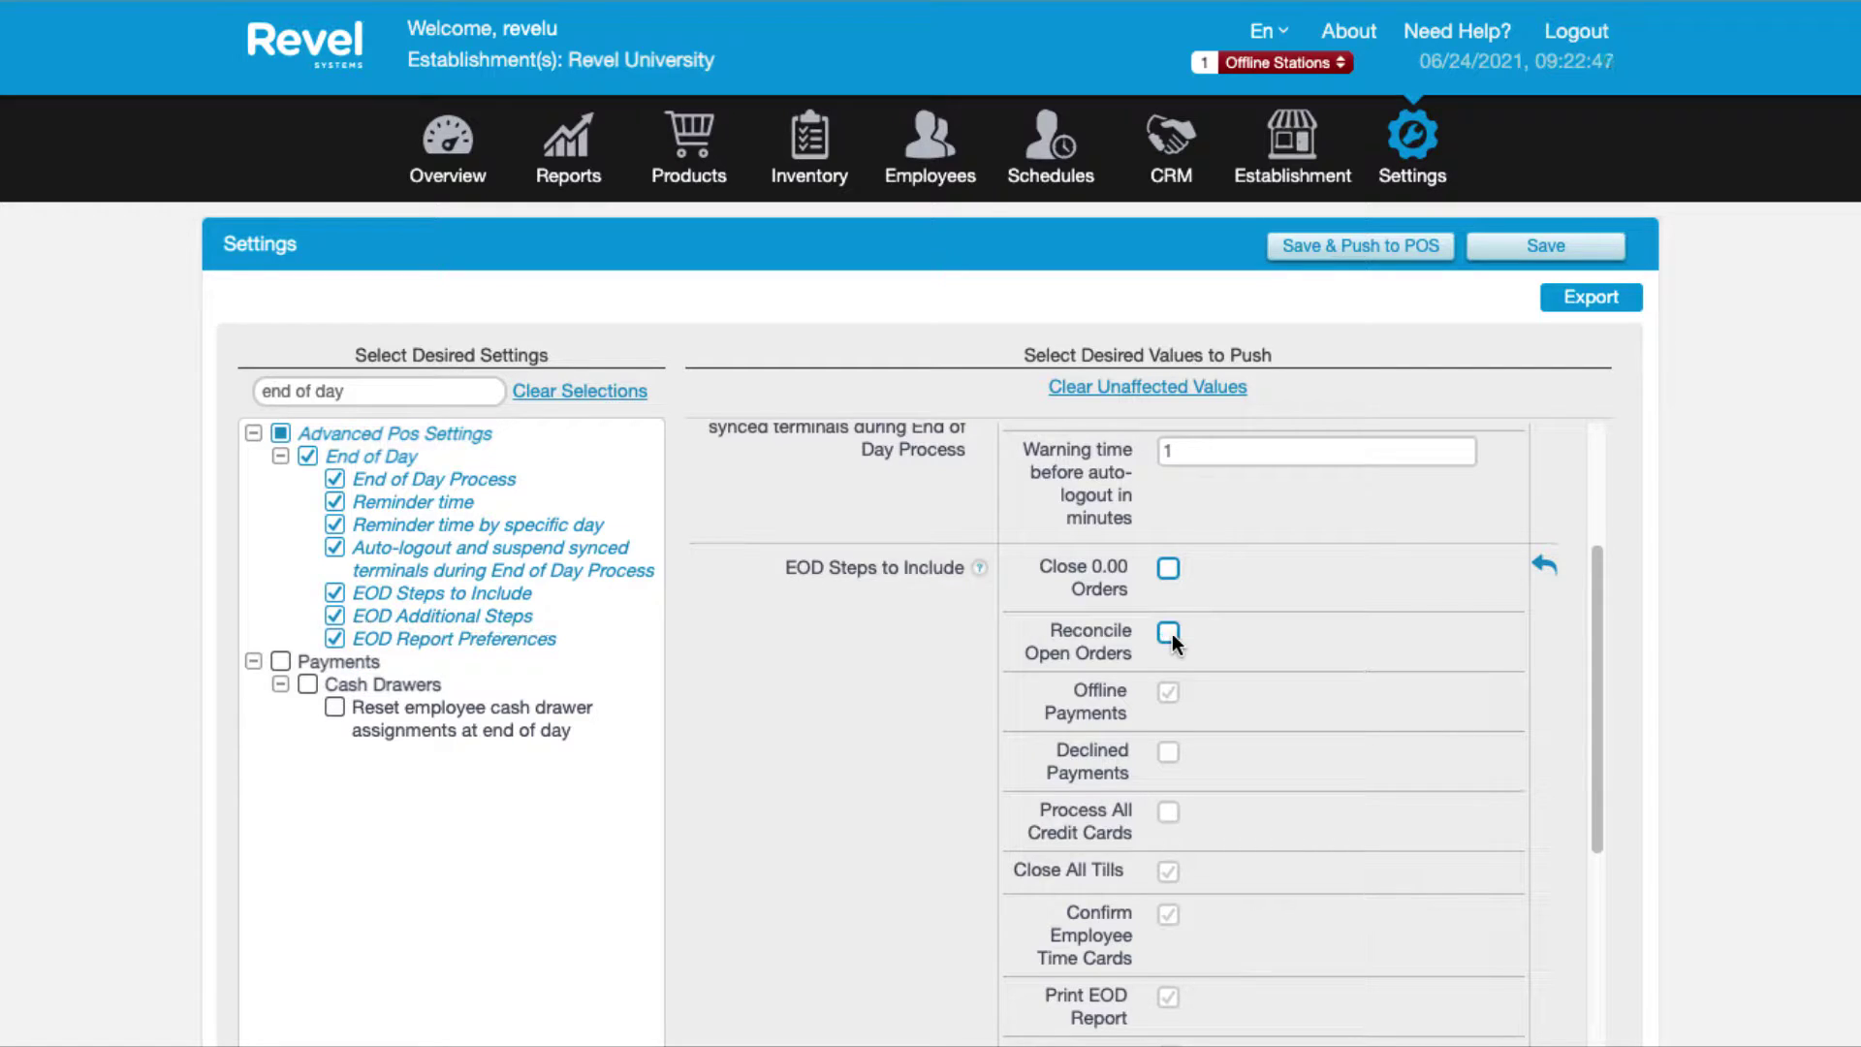
click(1169, 570)
click(1169, 633)
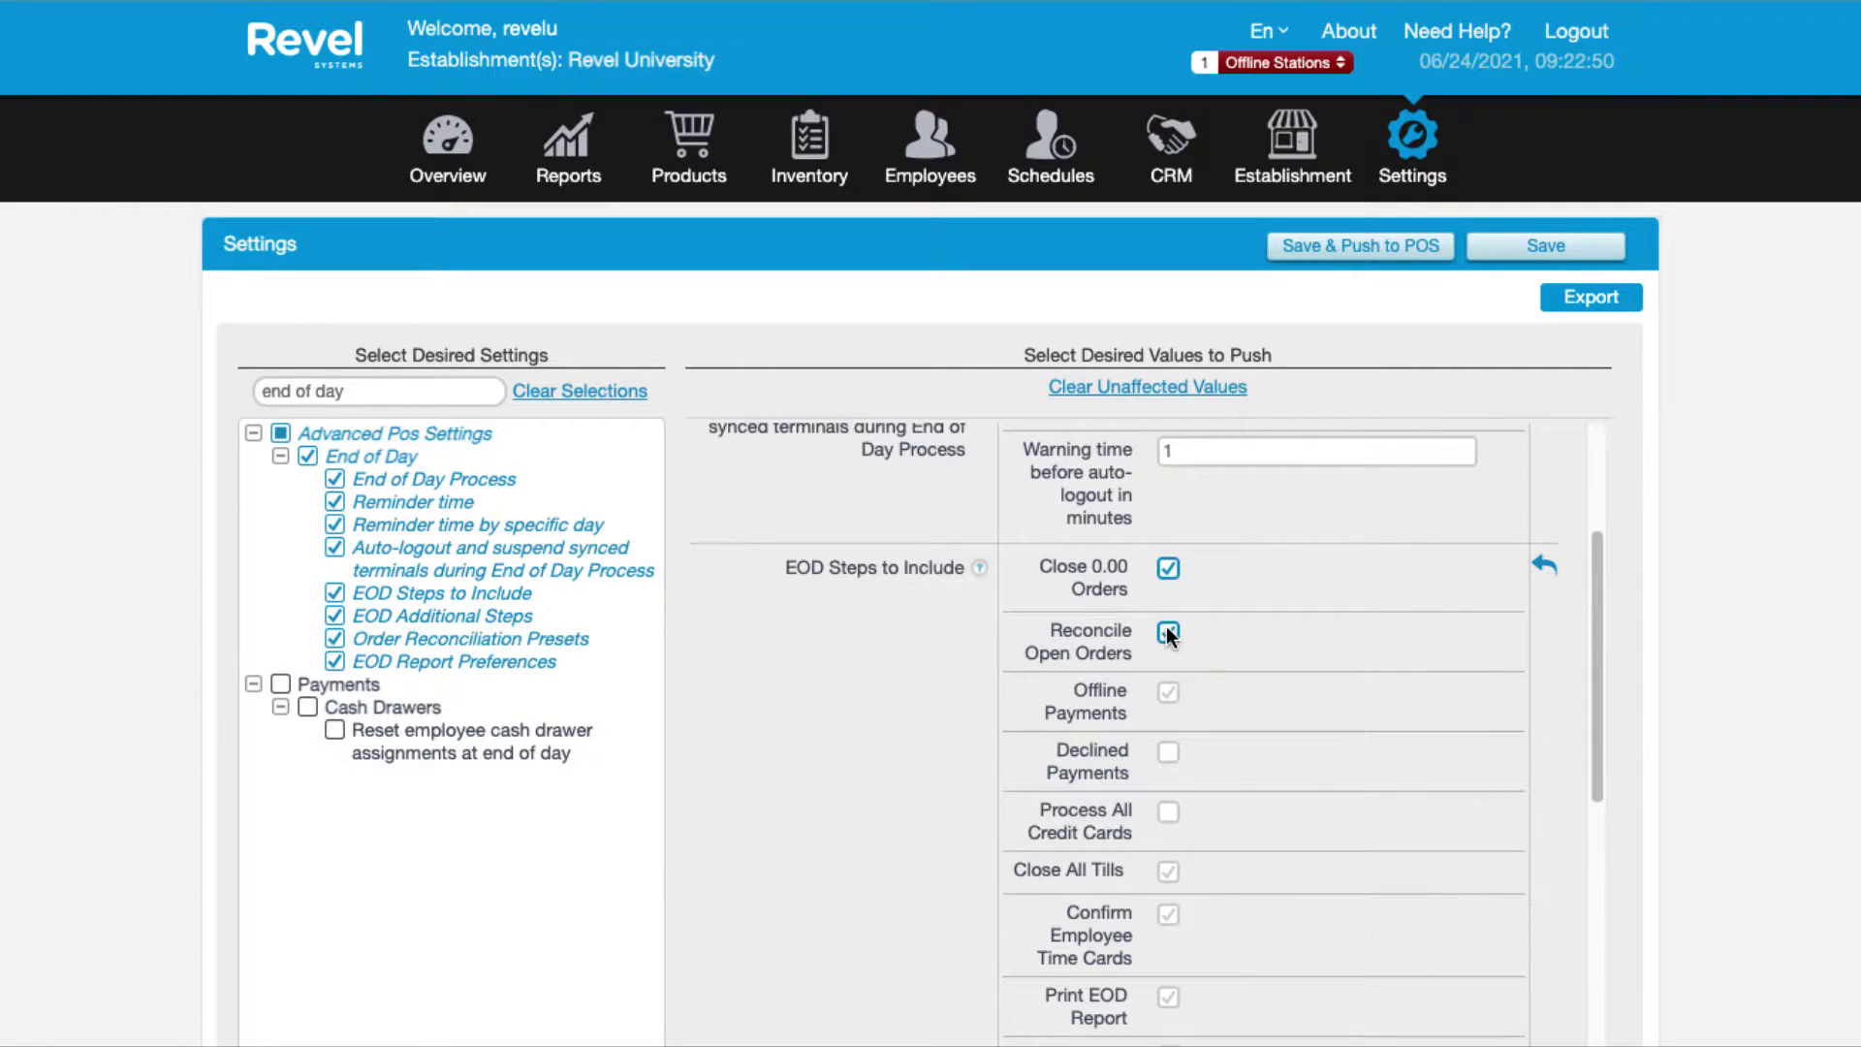
click(1169, 755)
click(1168, 813)
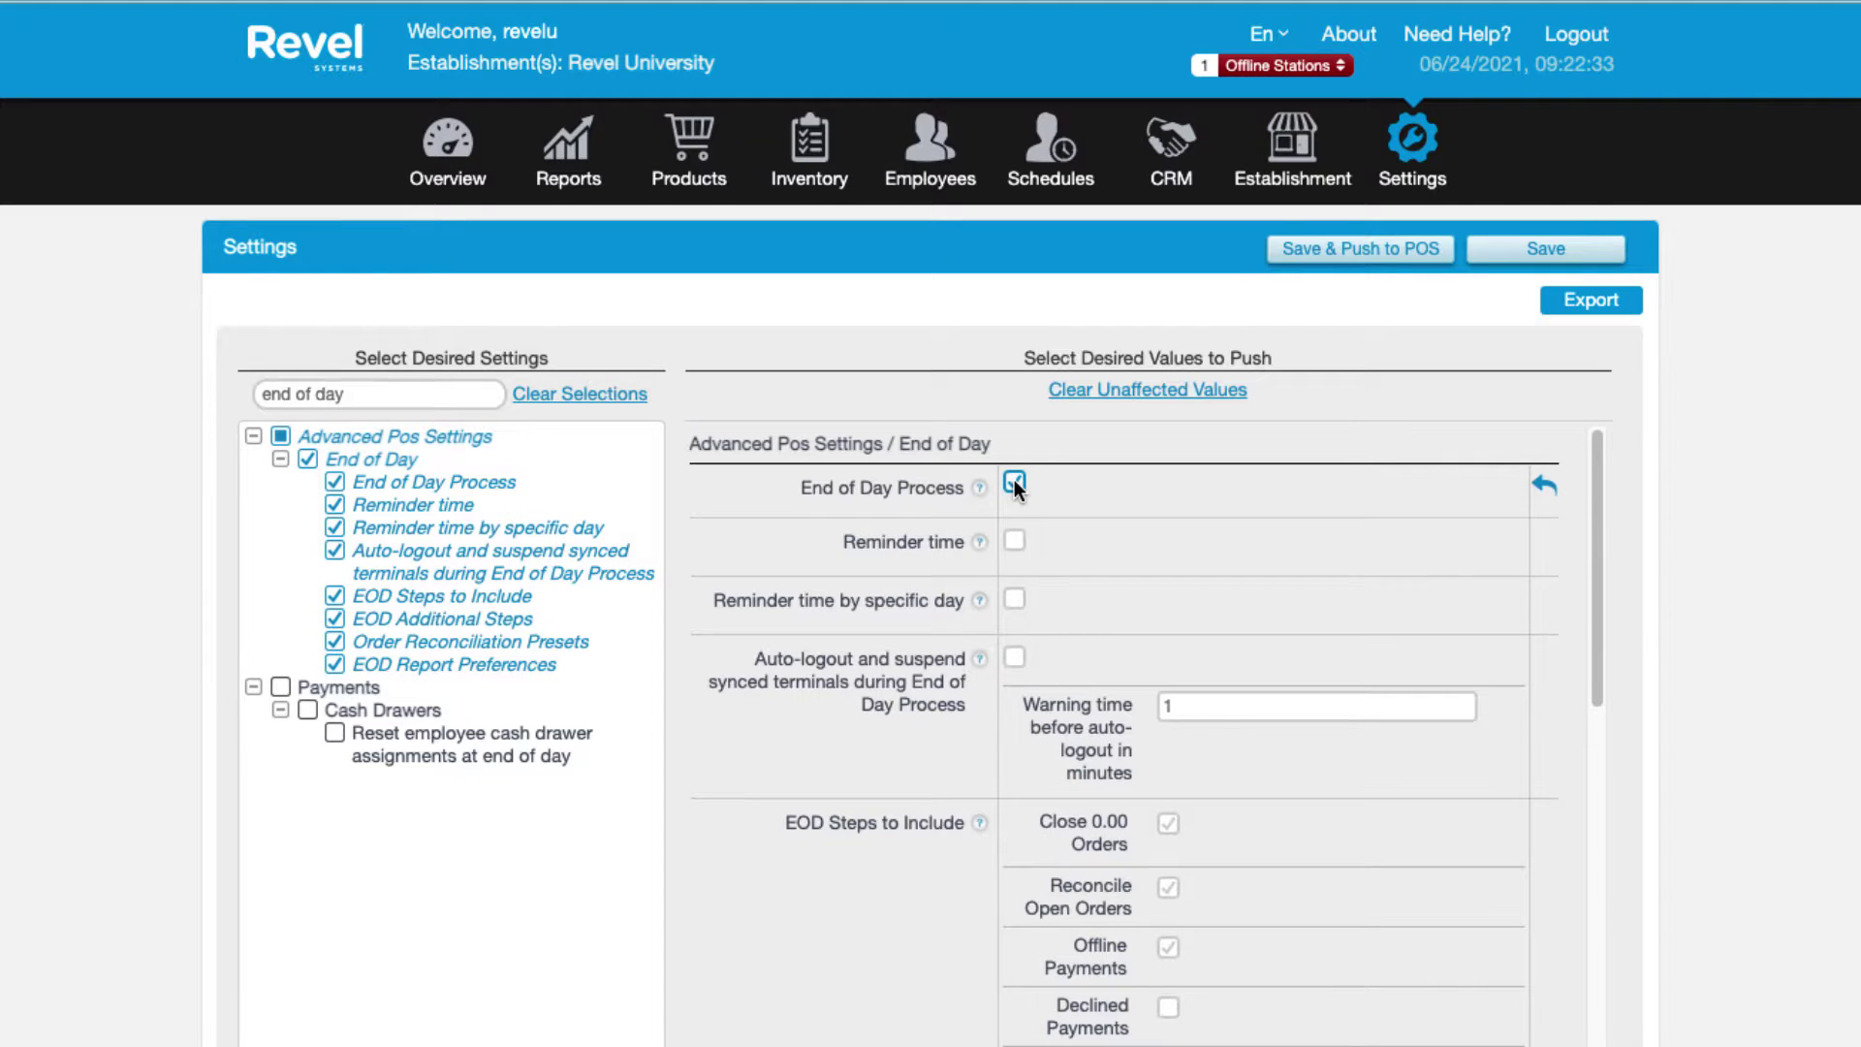
scroll(1375, 445, down, 3)
Save the End of Day settings to the server and acknowledge the Success message
click(1544, 244)
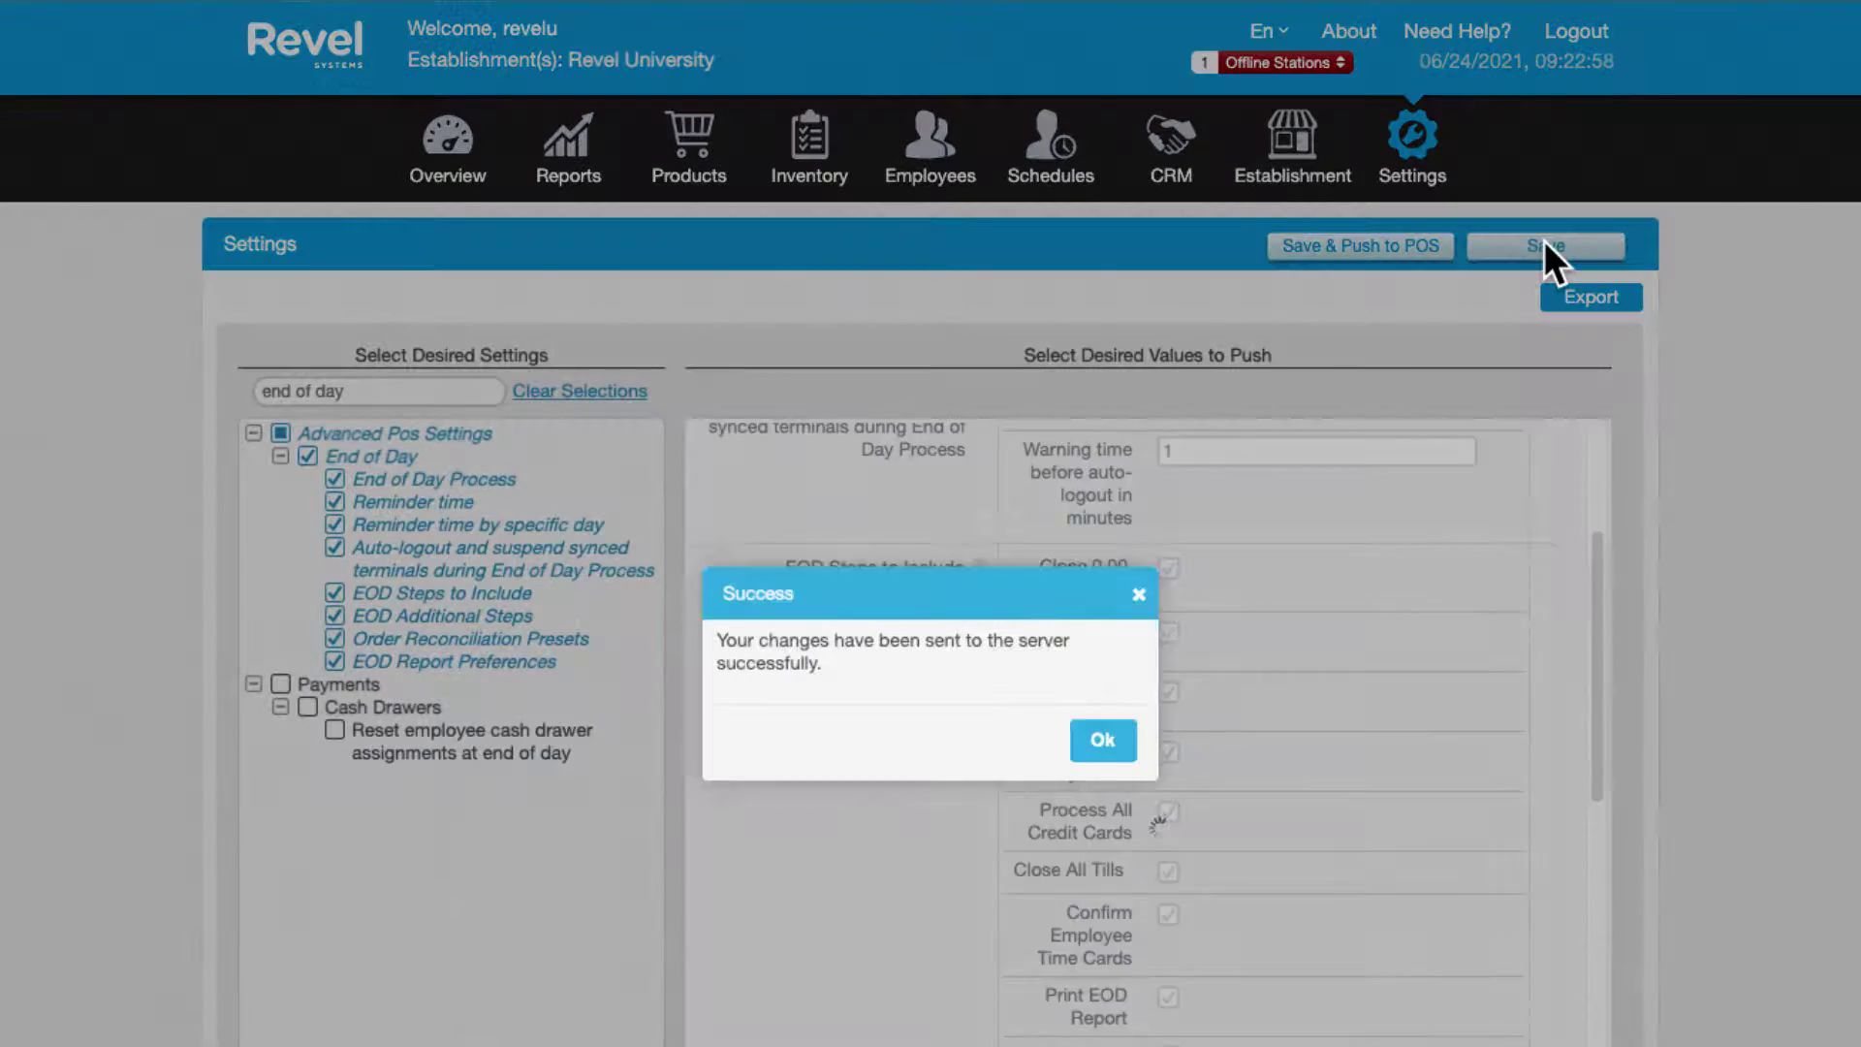
click(1097, 737)
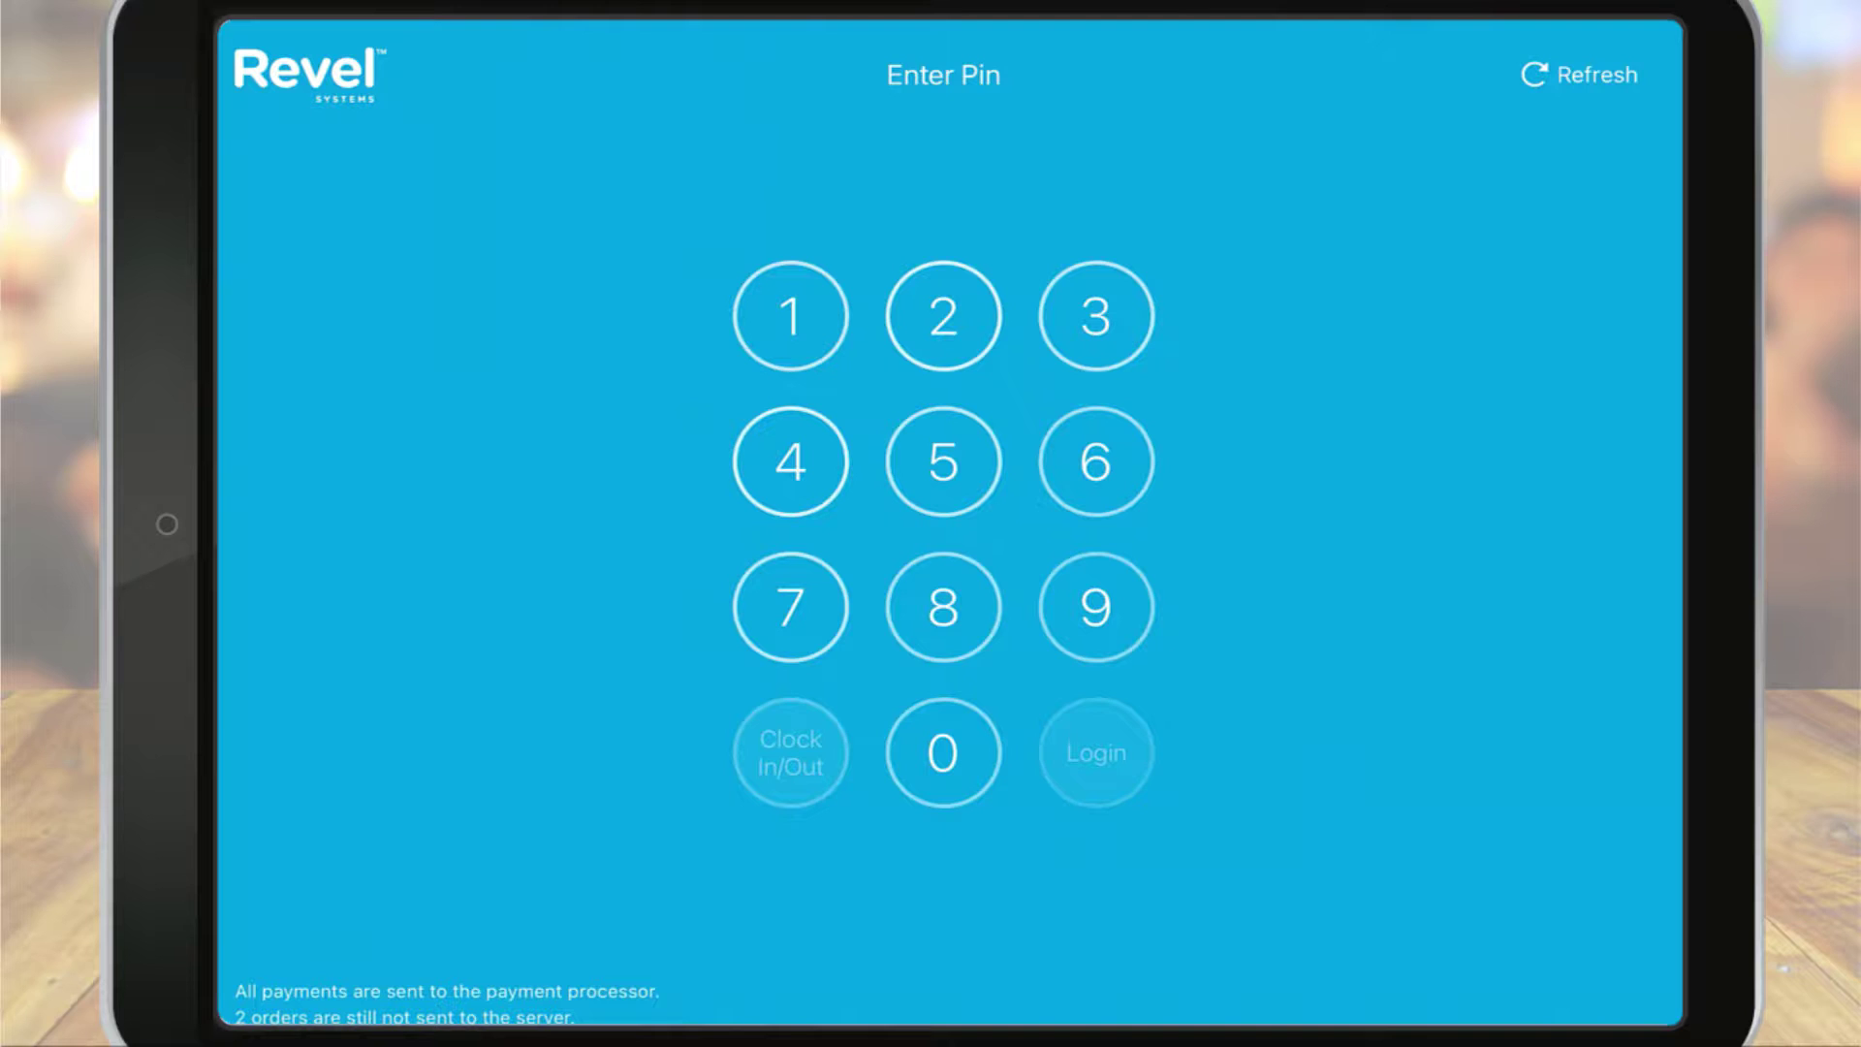
Log in to the POS with the employee PIN
click(943, 607)
click(790, 461)
click(943, 752)
click(1096, 752)
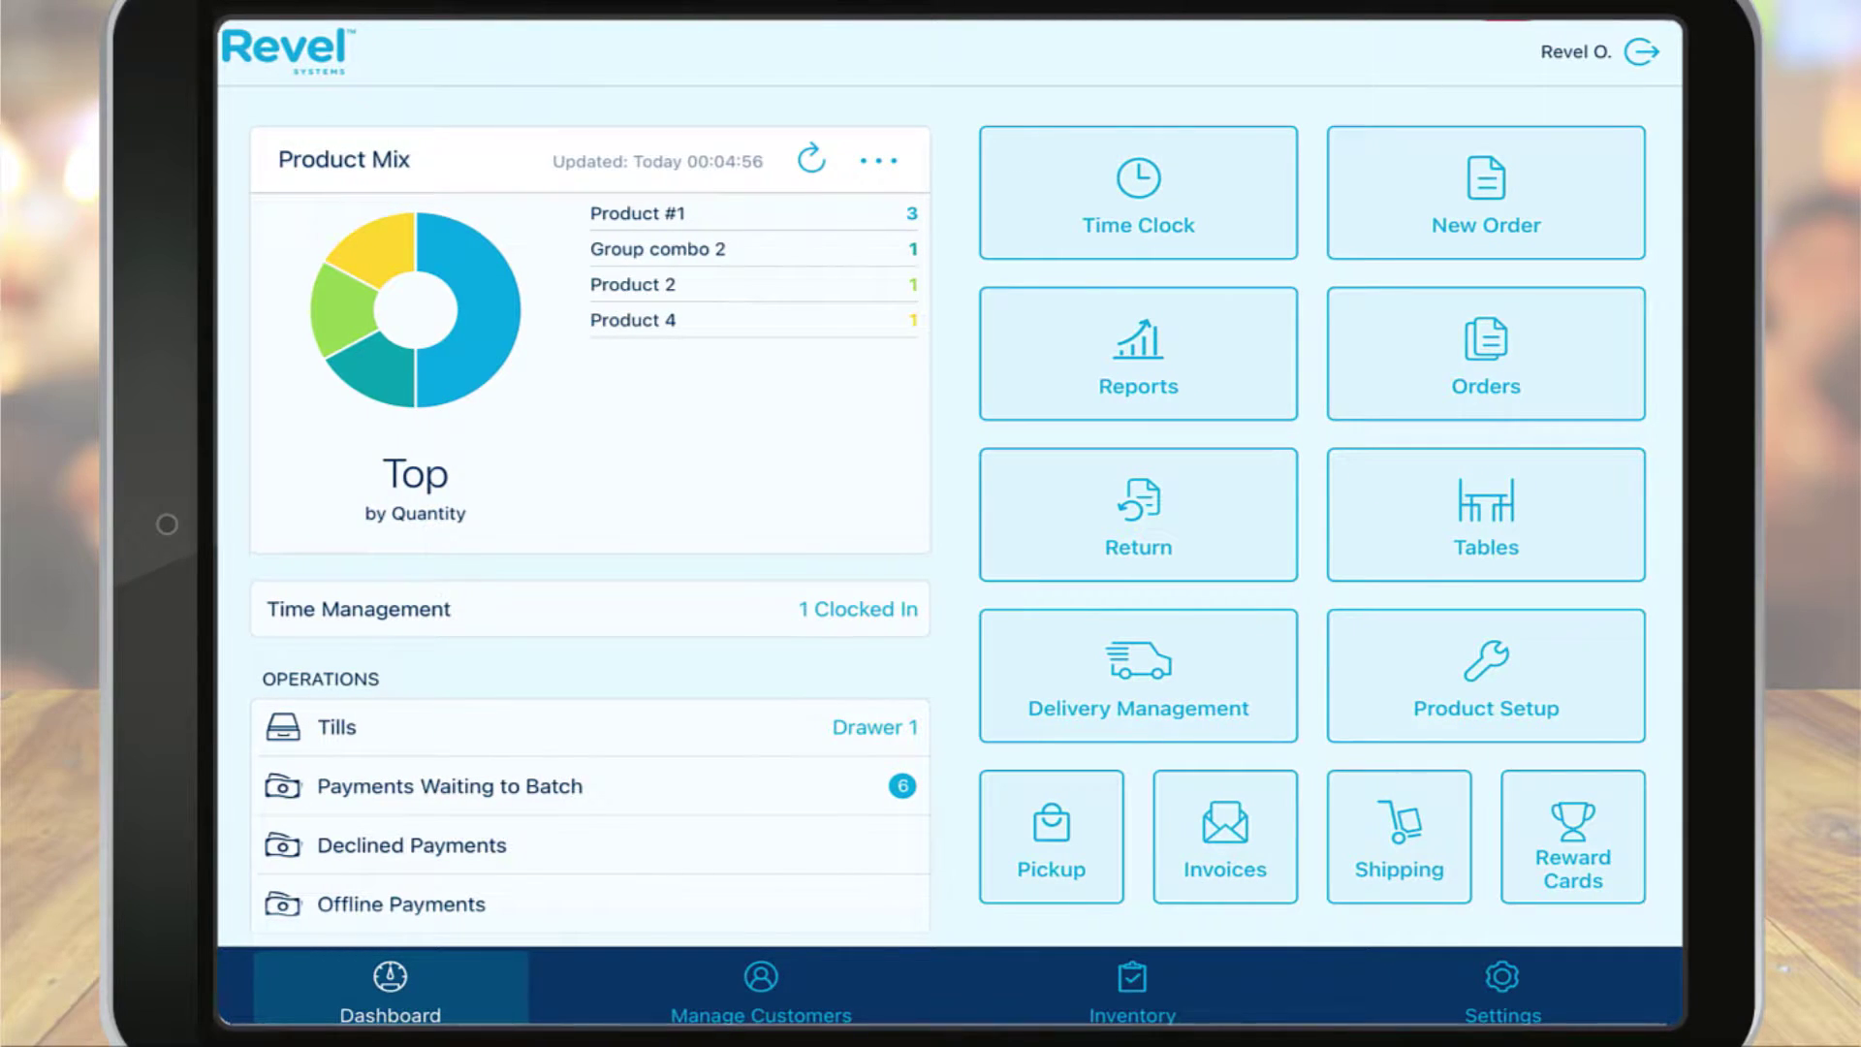
scroll(589, 543, down, 2)
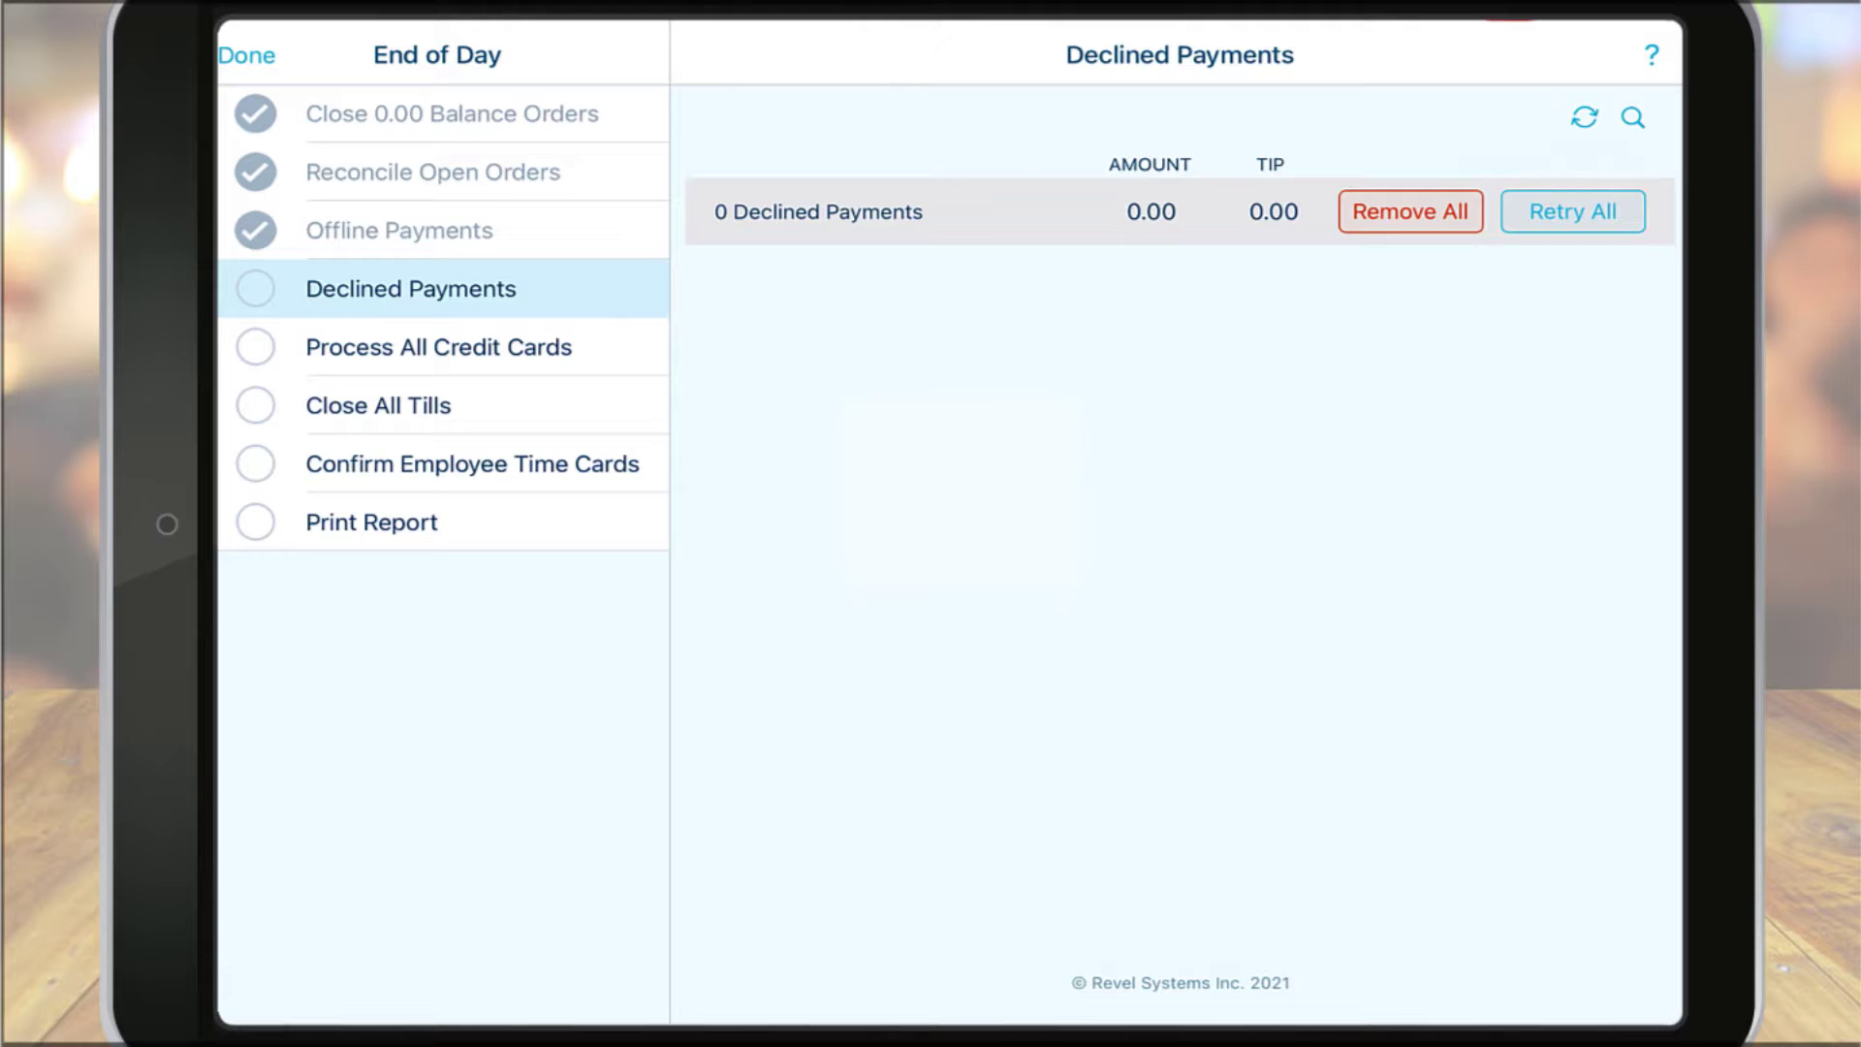
Add tips of 1.00, 5.00 and 1.00 to orders #7736, #7733 and #7732, then capture all card transactions
click(439, 347)
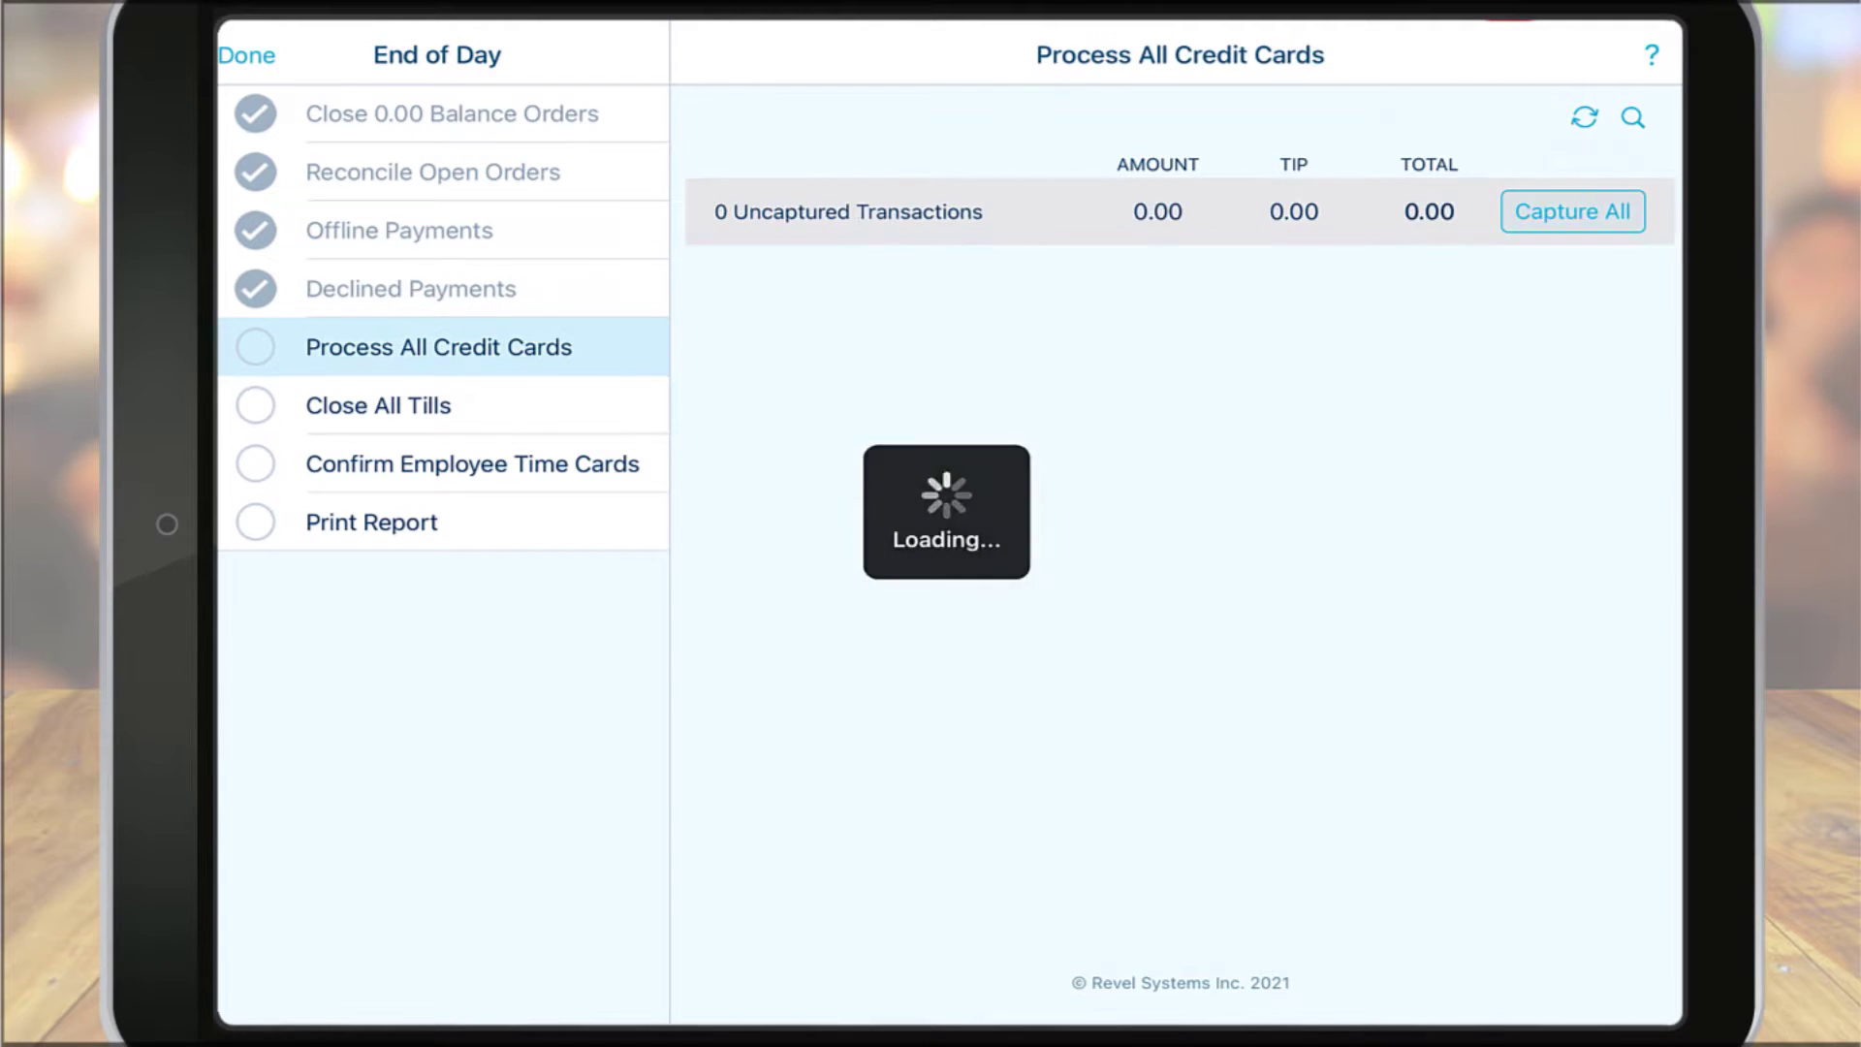
click(1293, 272)
text(1)
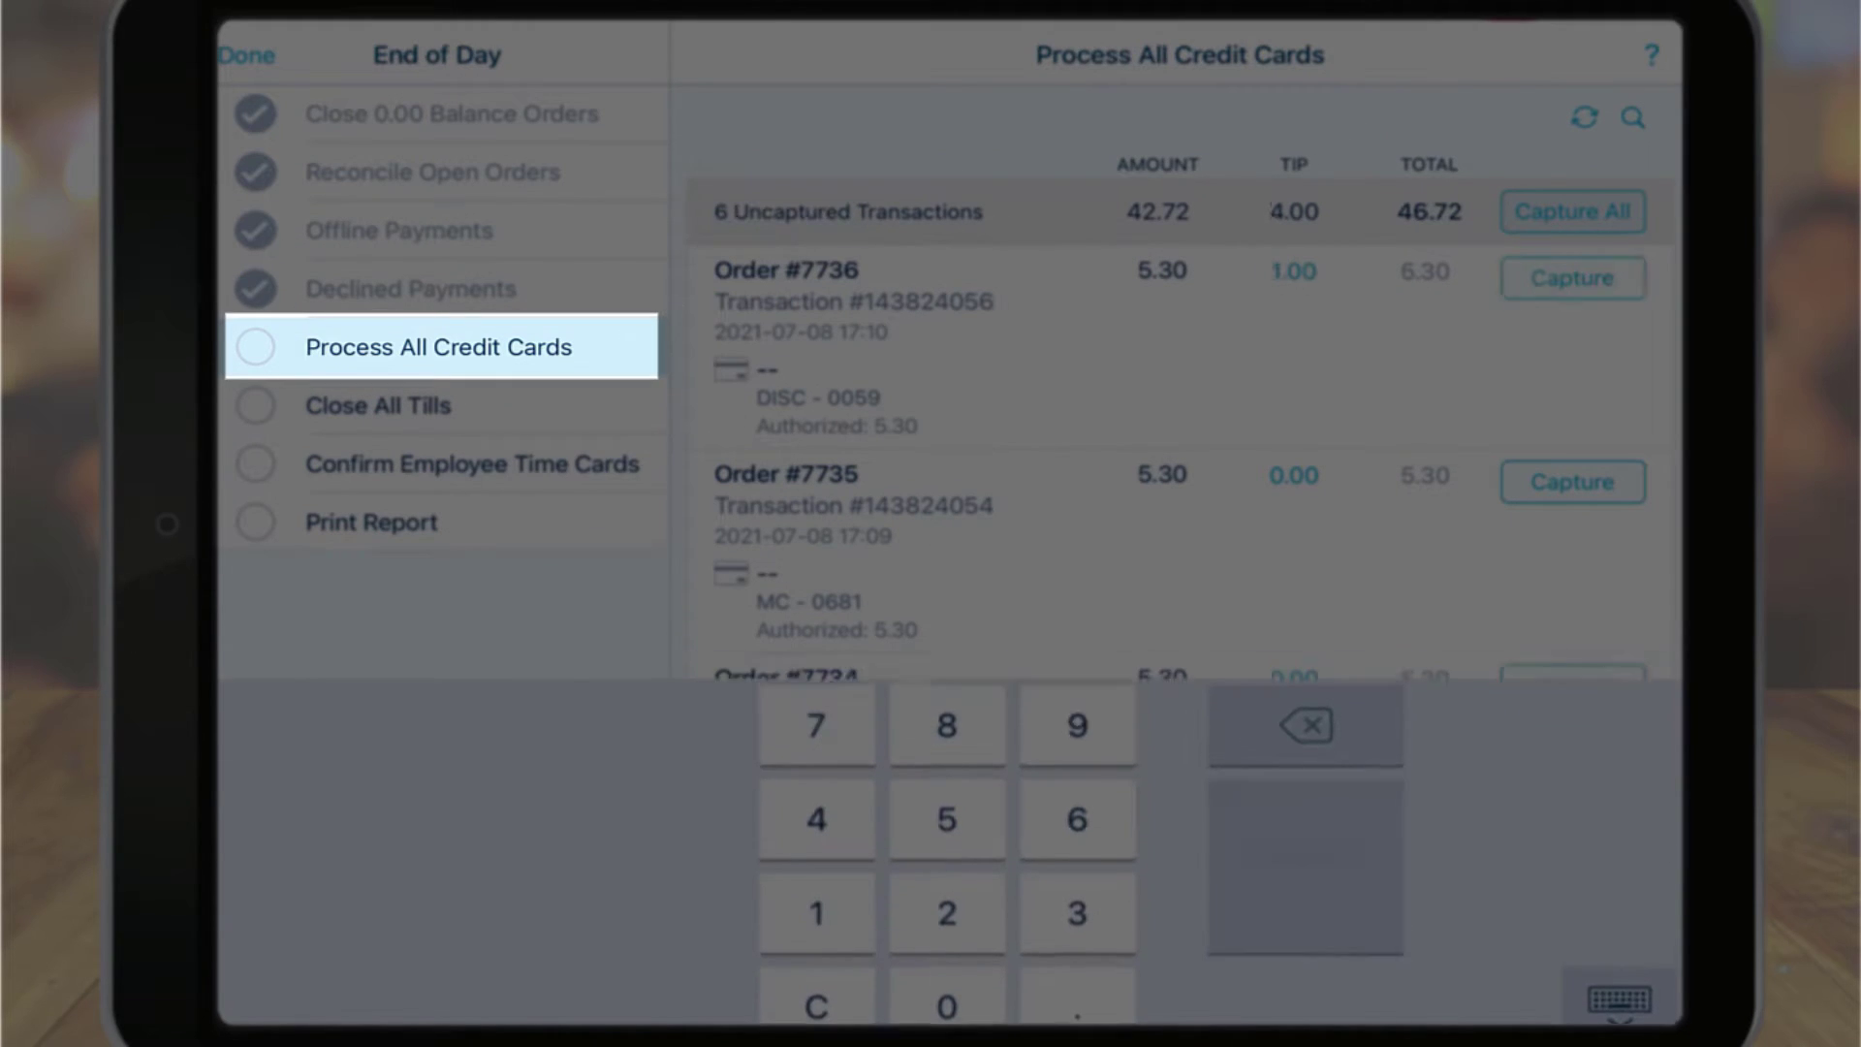
key(Return)
click(1293, 659)
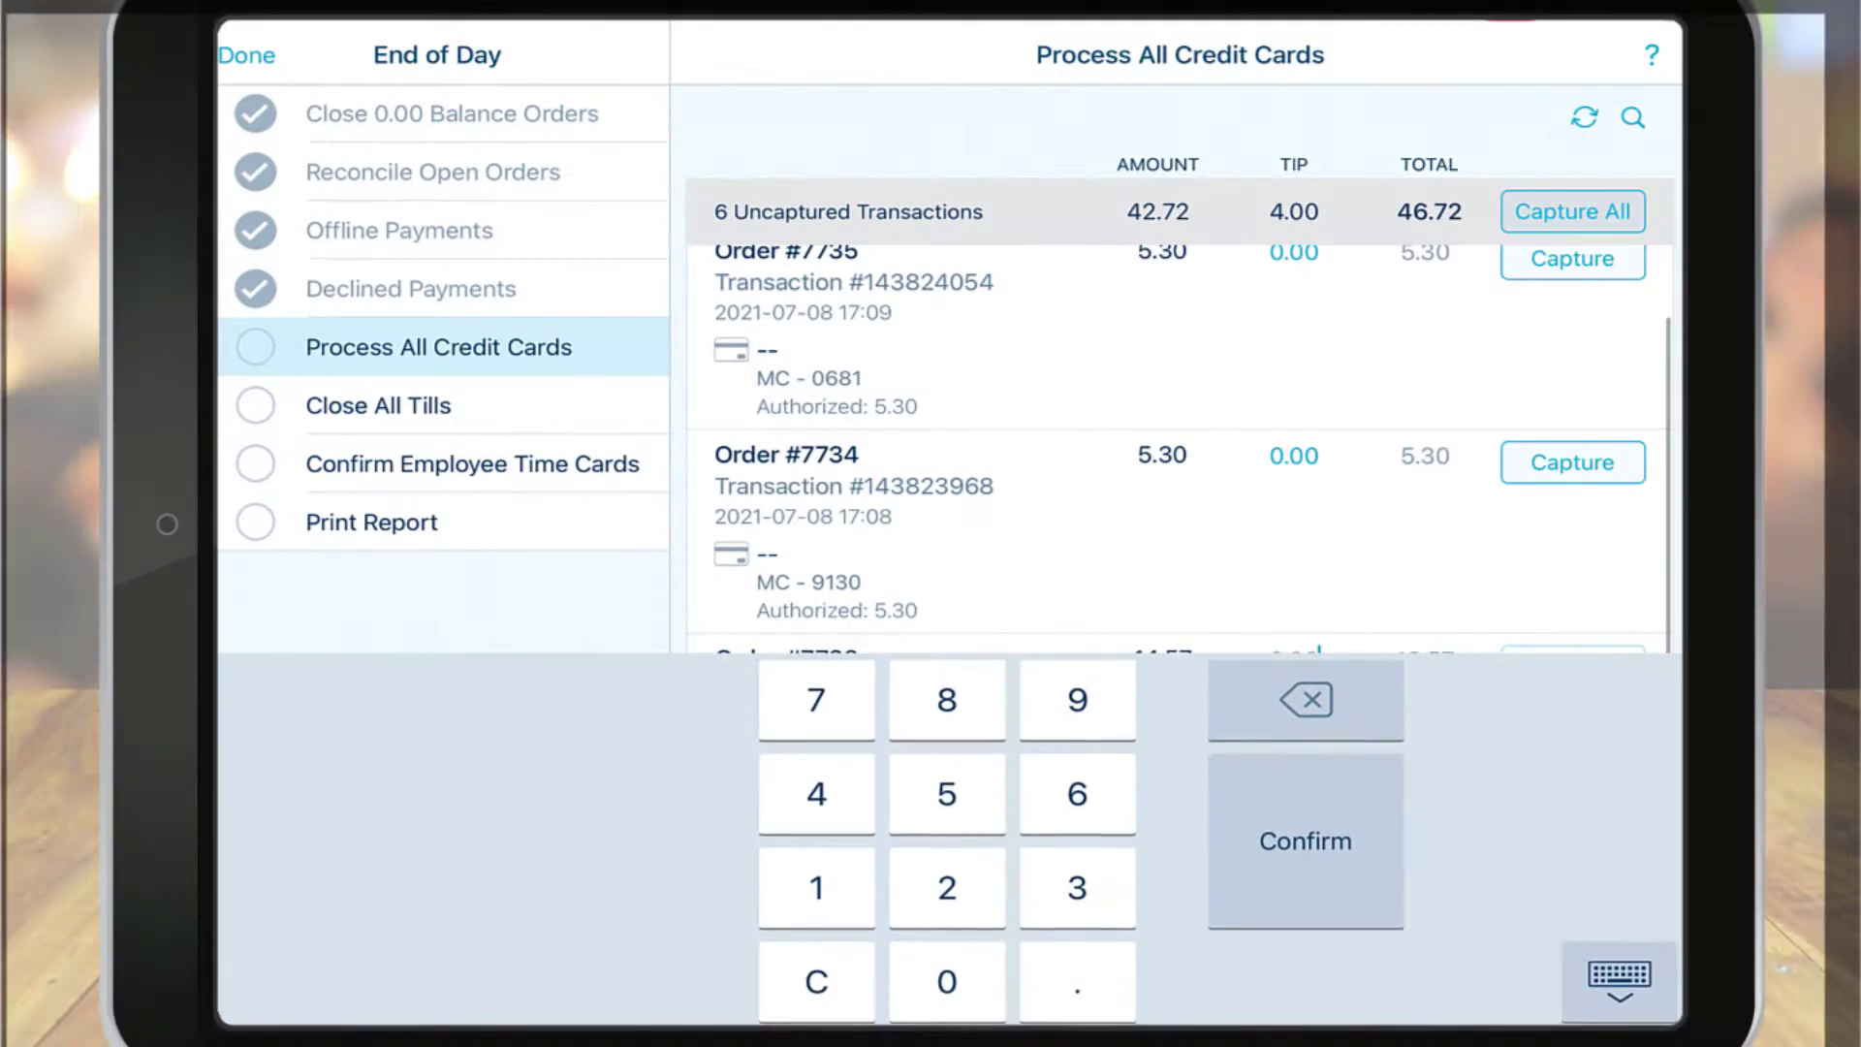
text(5)
key(Return)
click(1293, 584)
text(1)
key(Return)
click(1572, 212)
click(1217, 568)
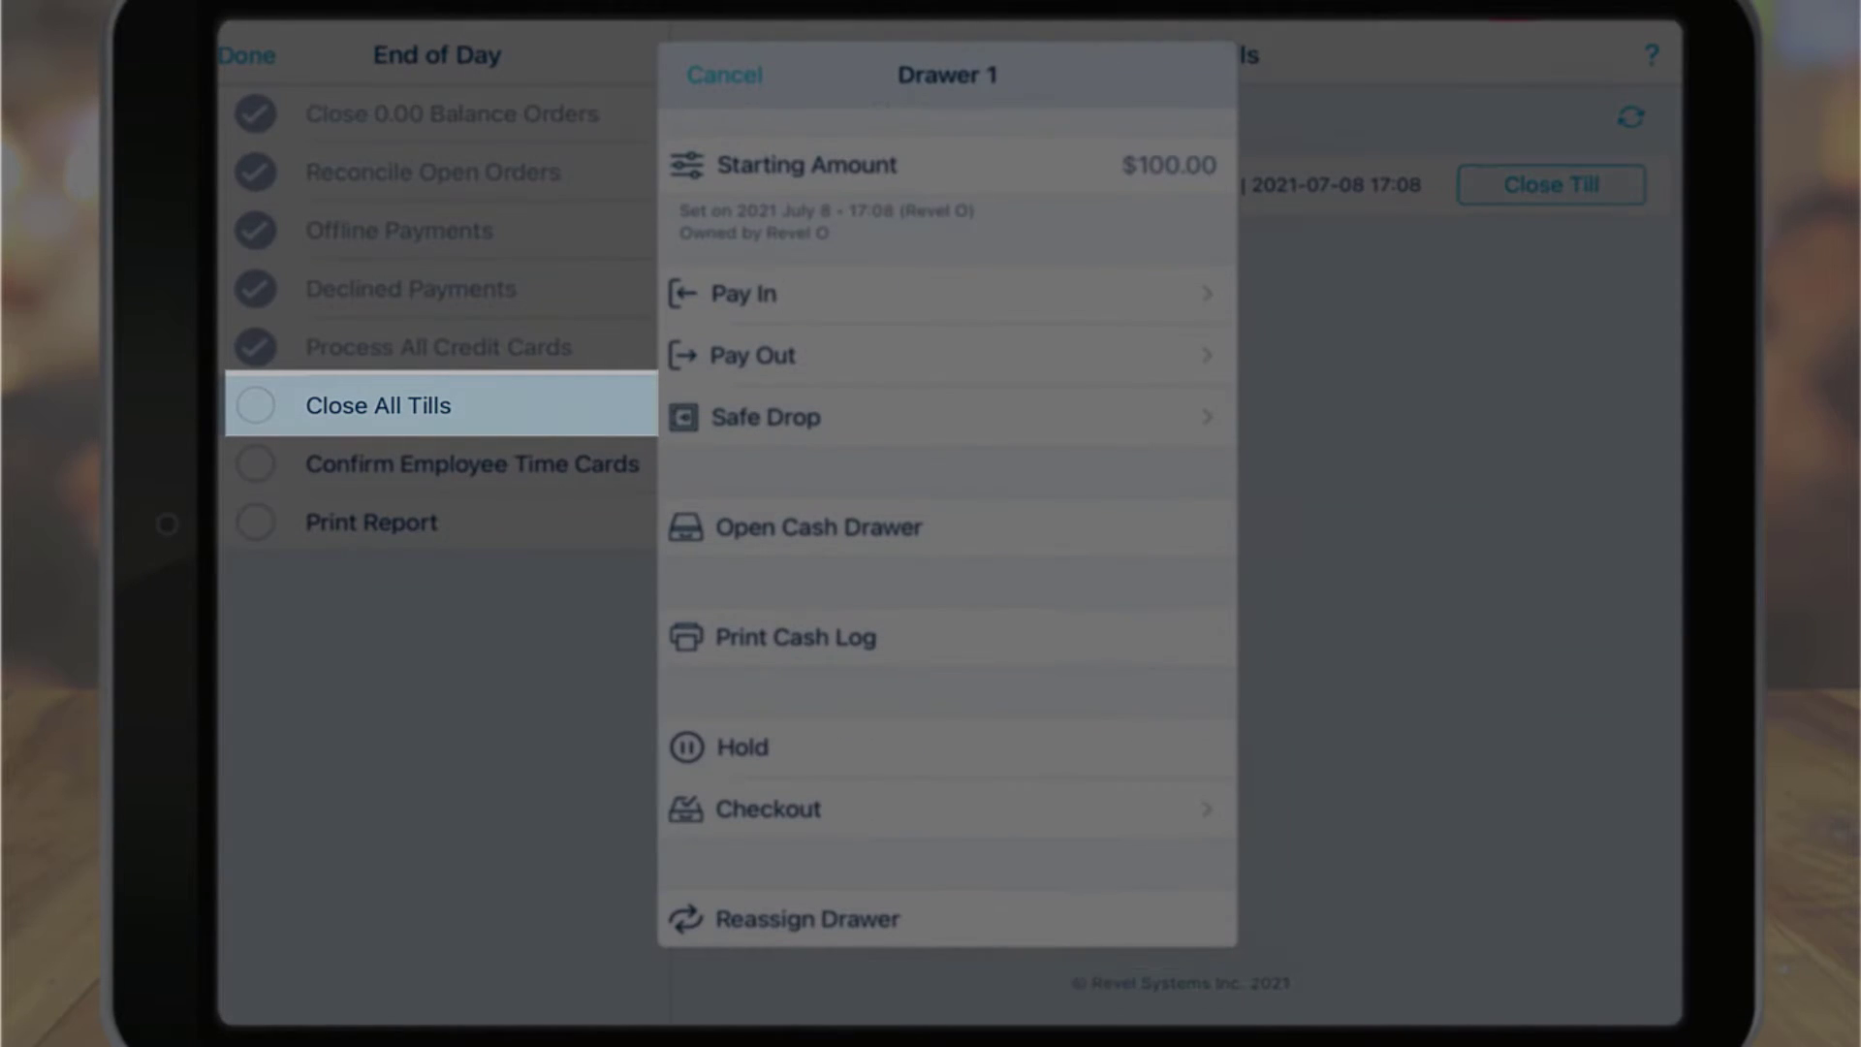
Check out Drawer 1 with a 110.00 other cash total and submit the checkout summary
click(768, 807)
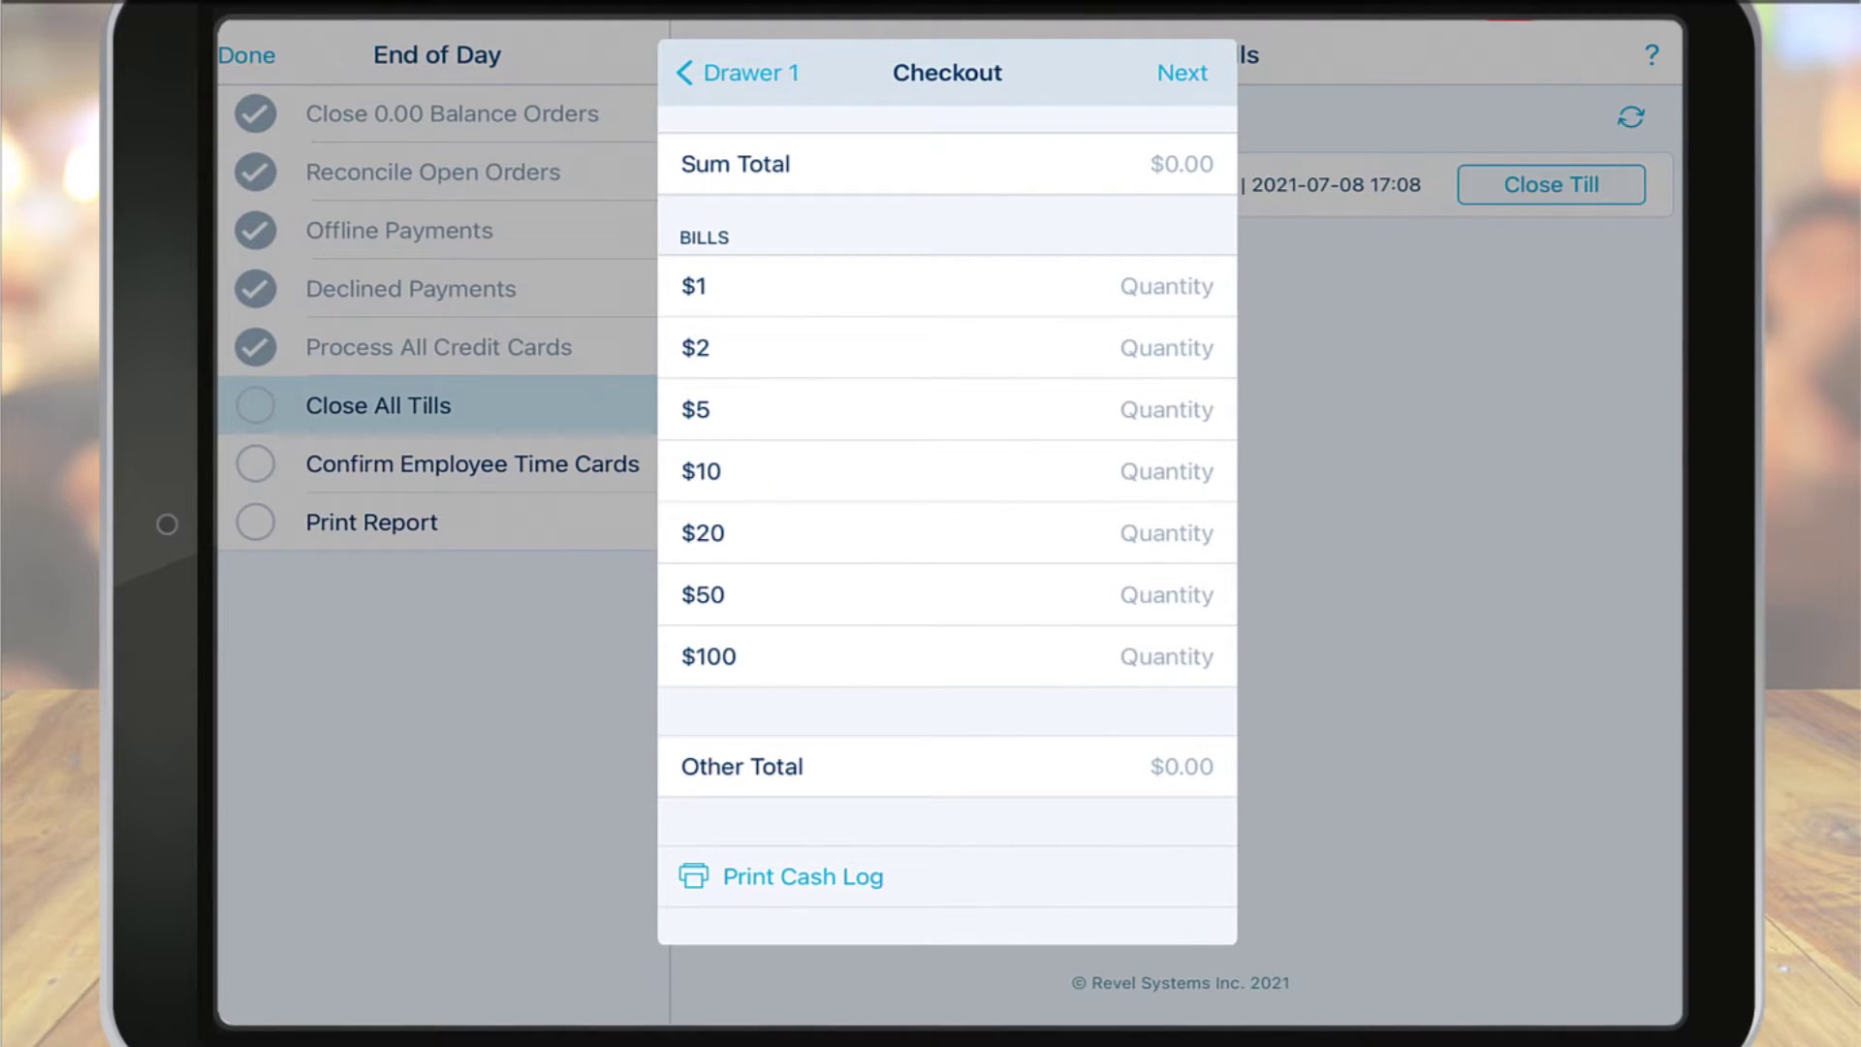
click(1178, 765)
text(110)
click(1309, 839)
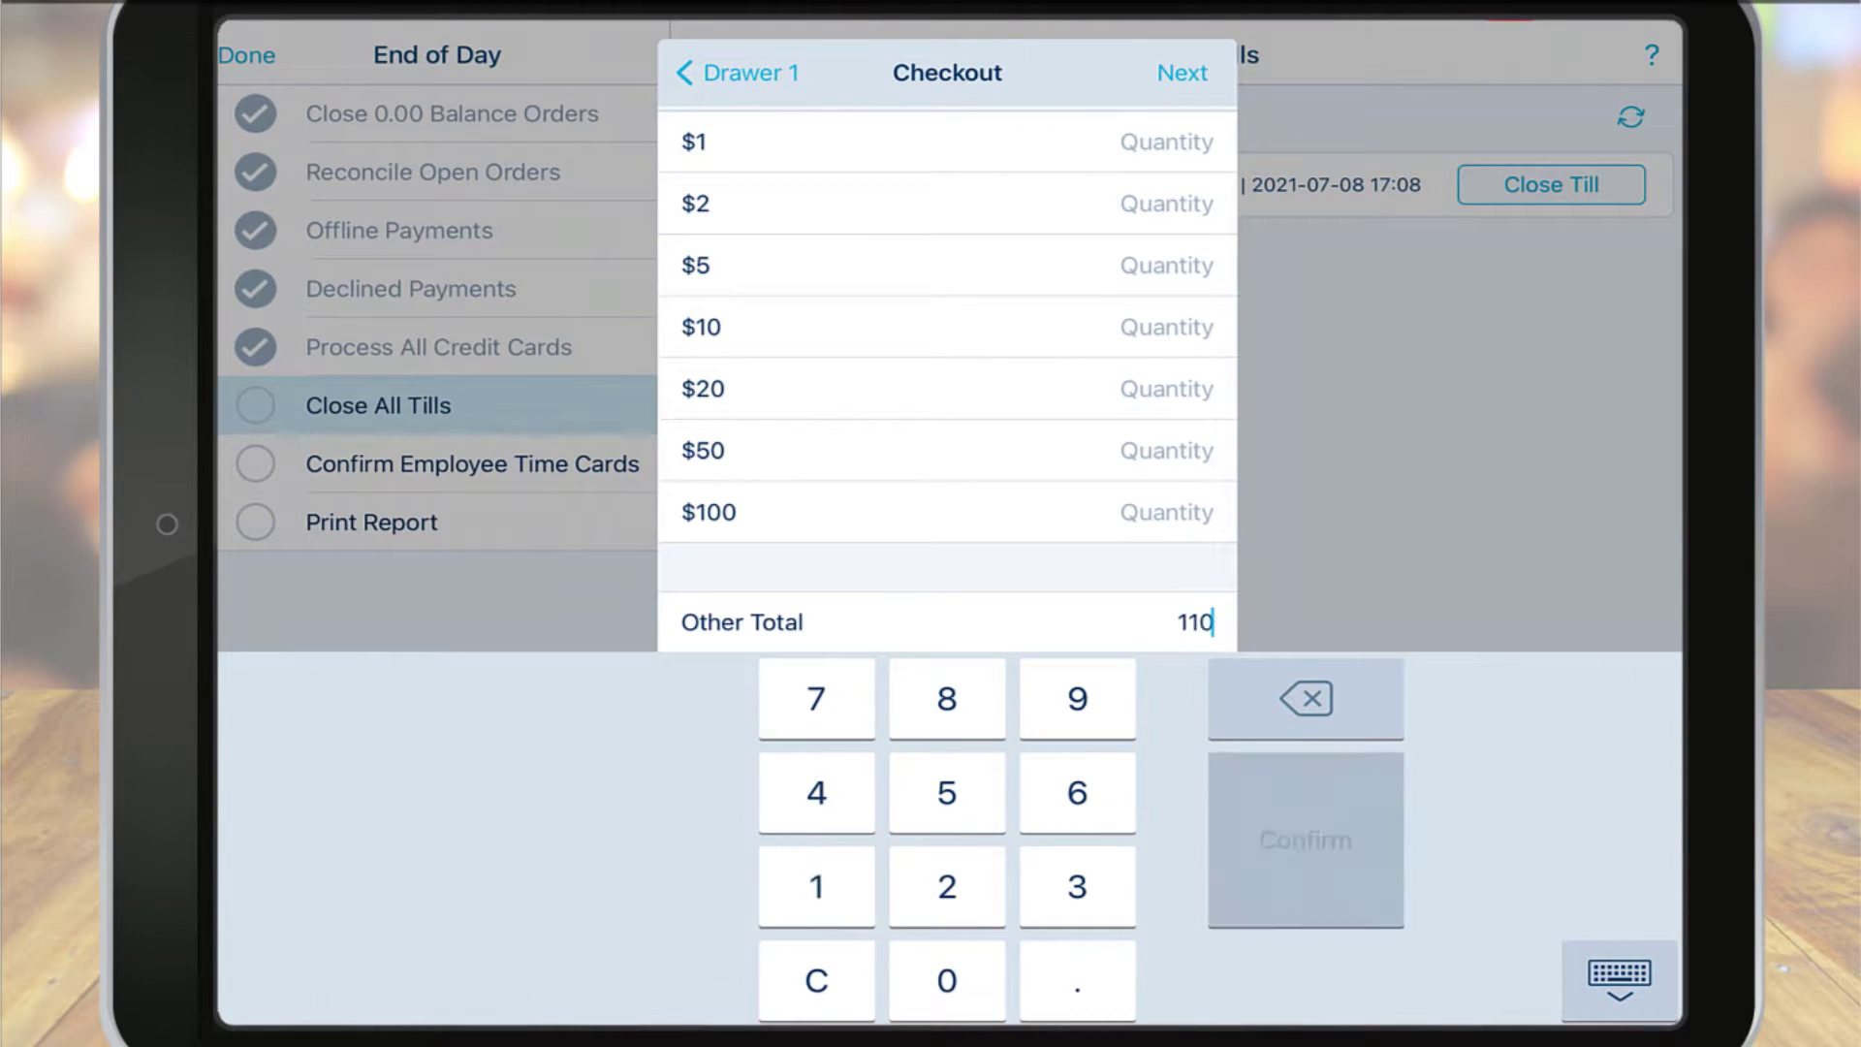
click(1182, 73)
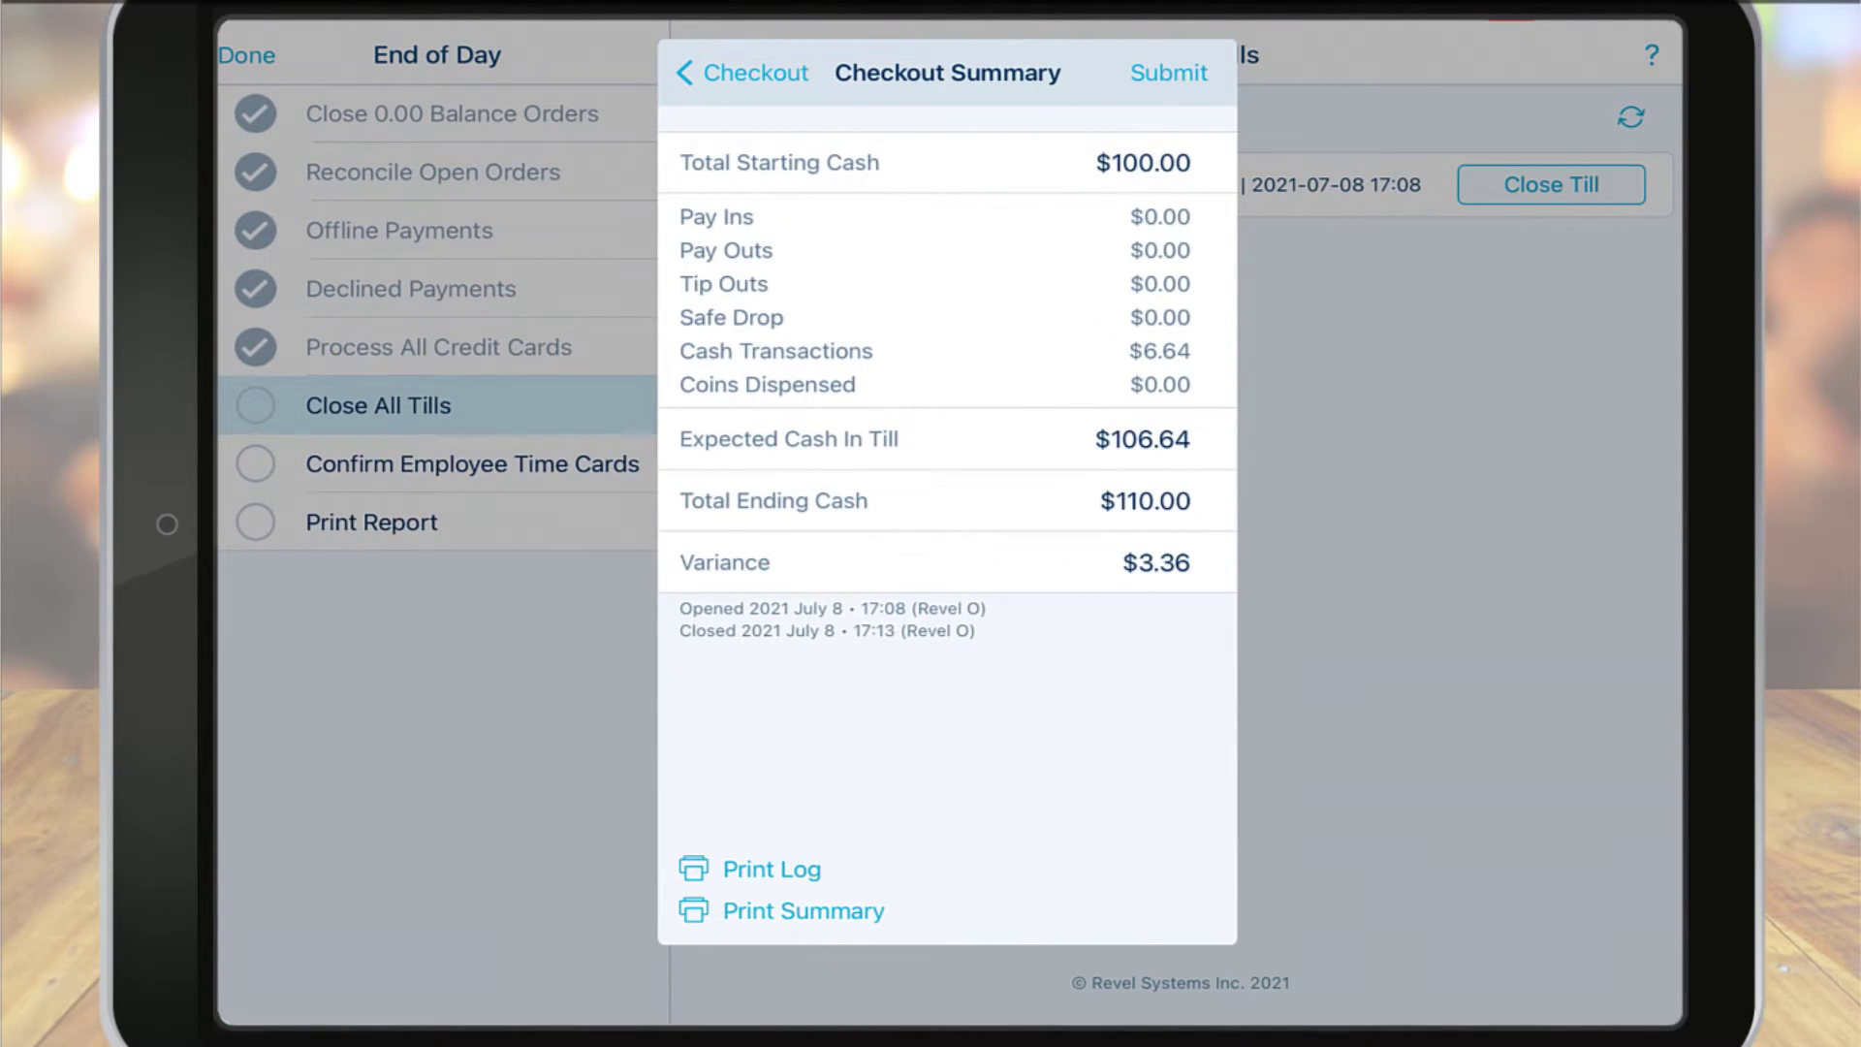
click(1167, 73)
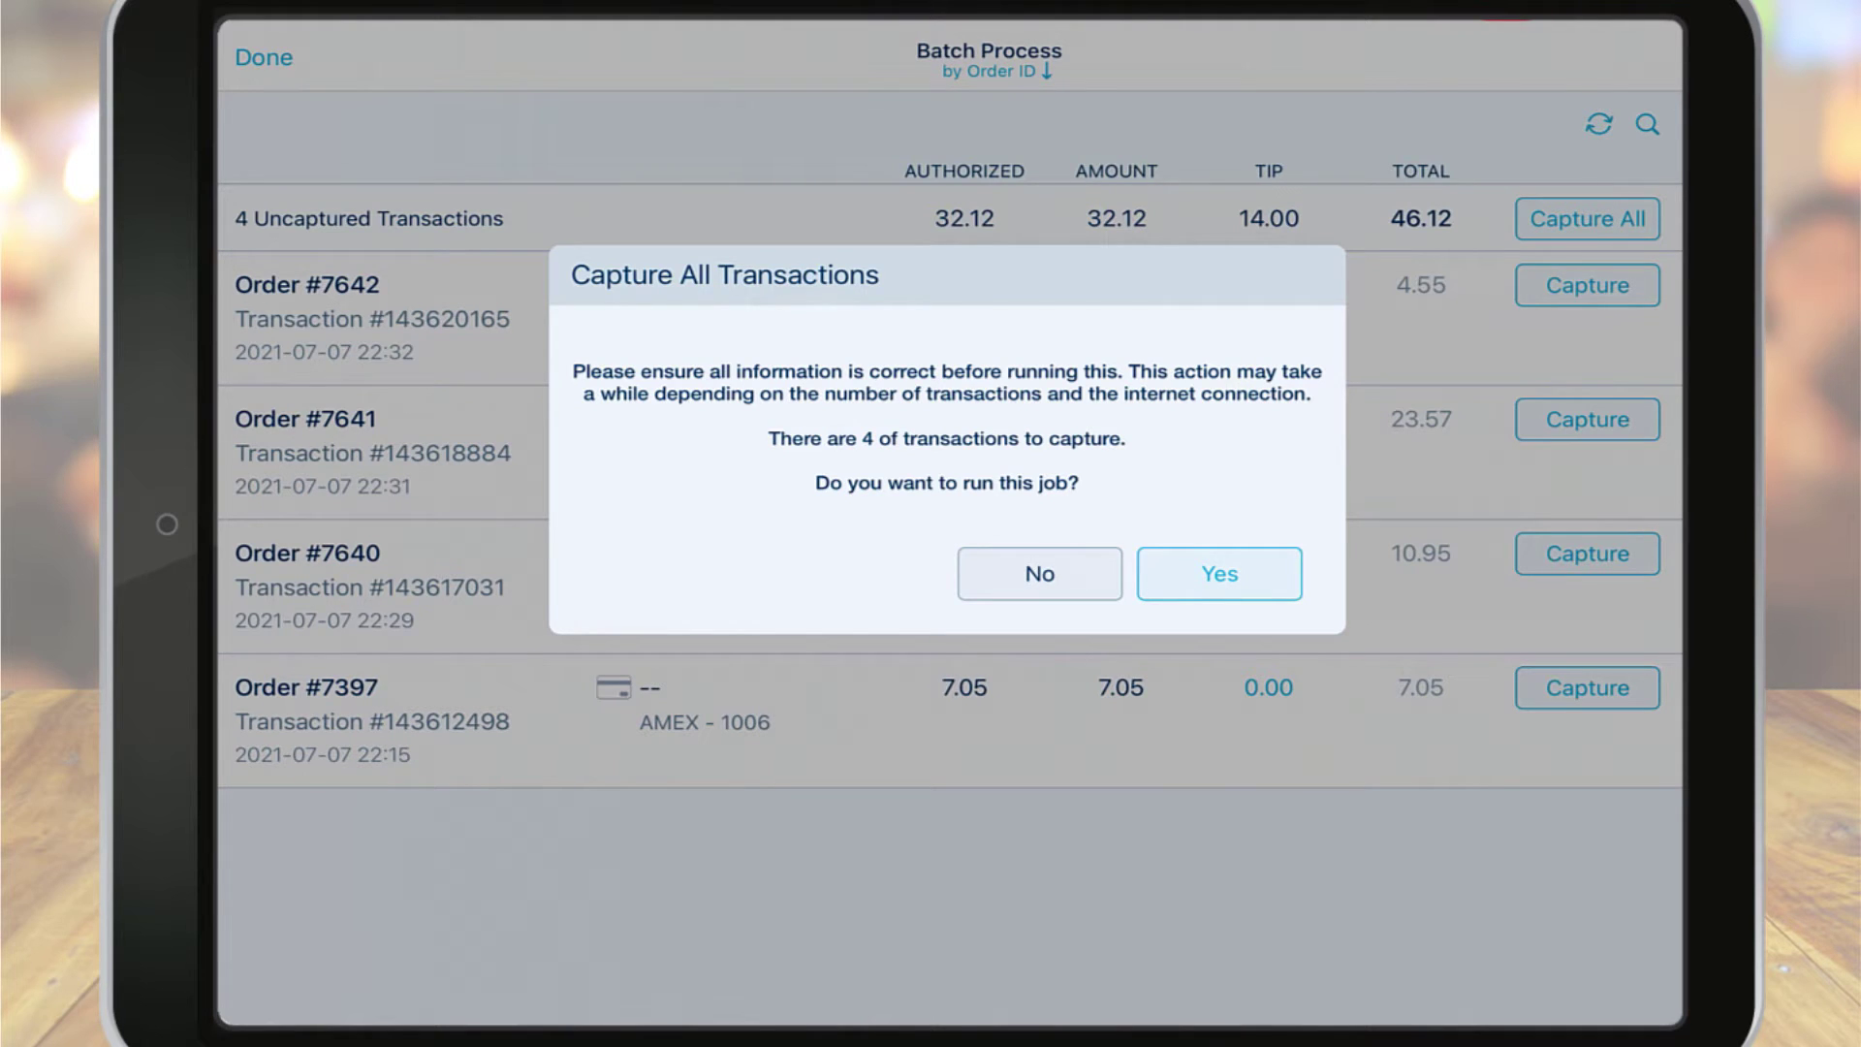
Confirm capturing all 4 transactions and exit the Batch Process screen
click(1219, 573)
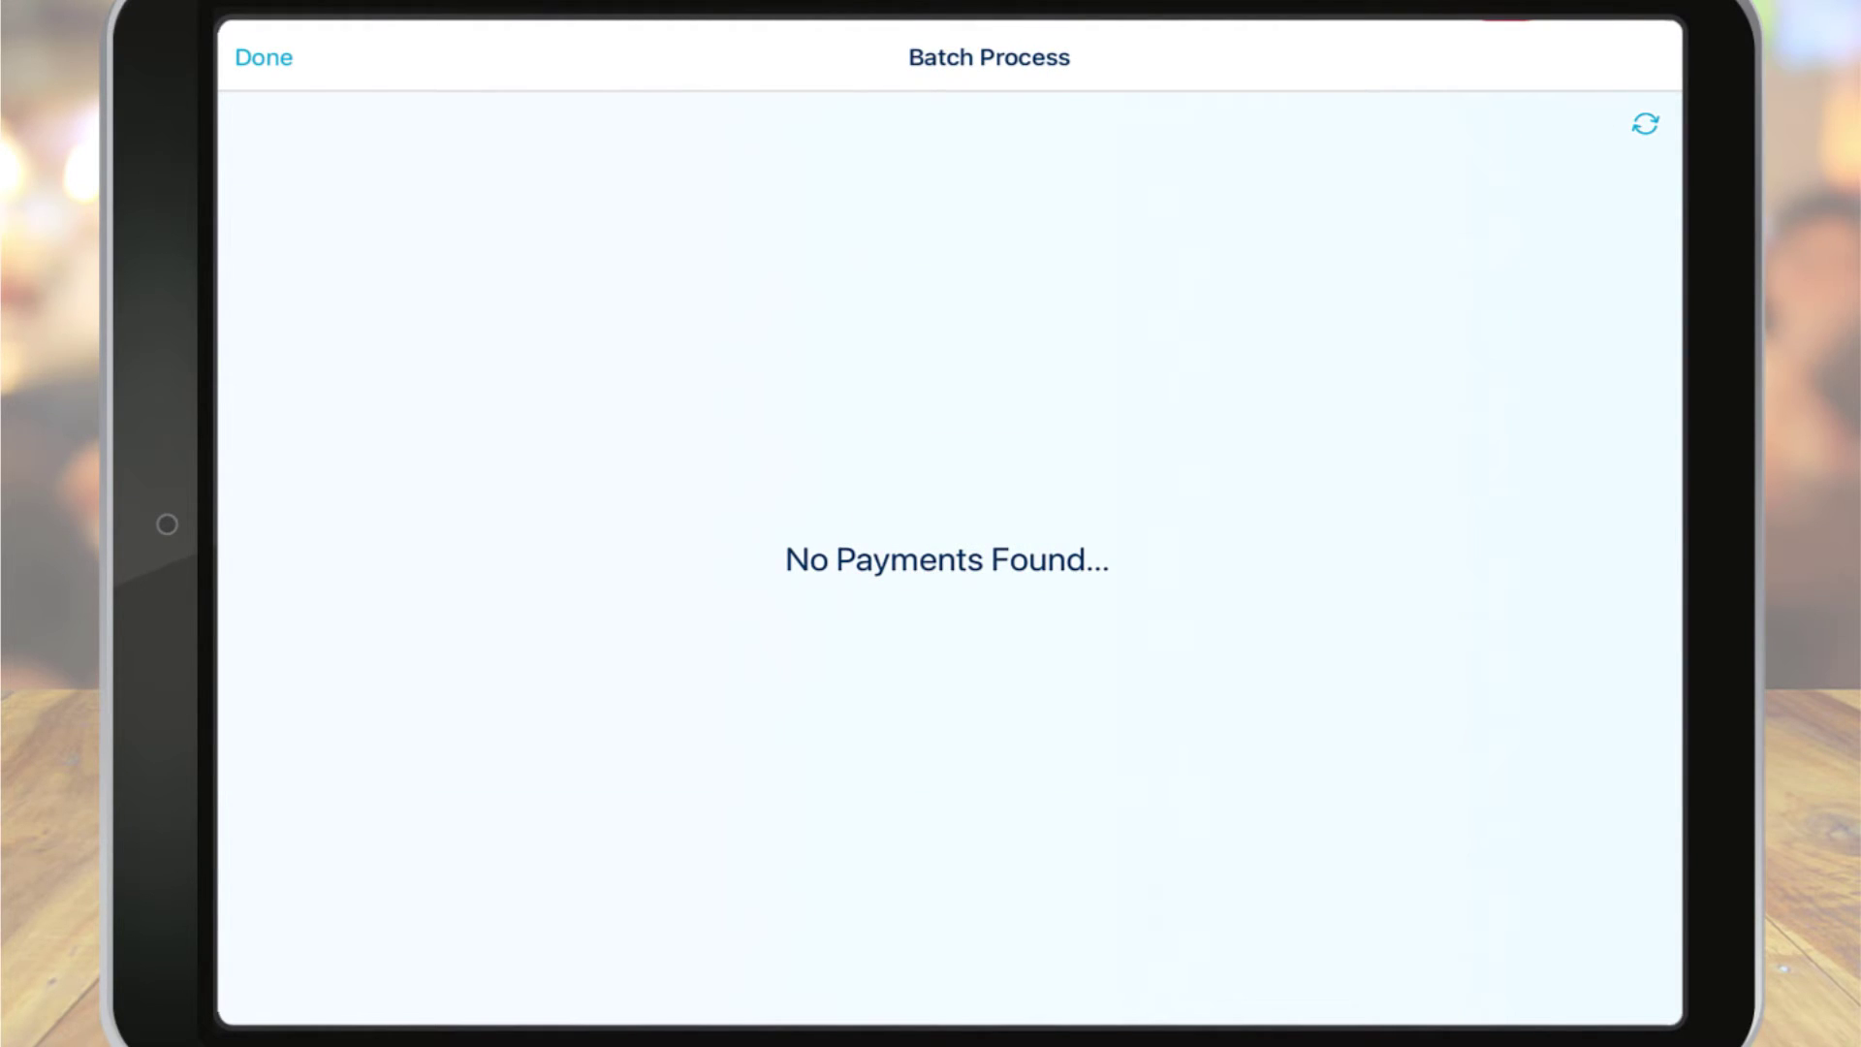
click(264, 57)
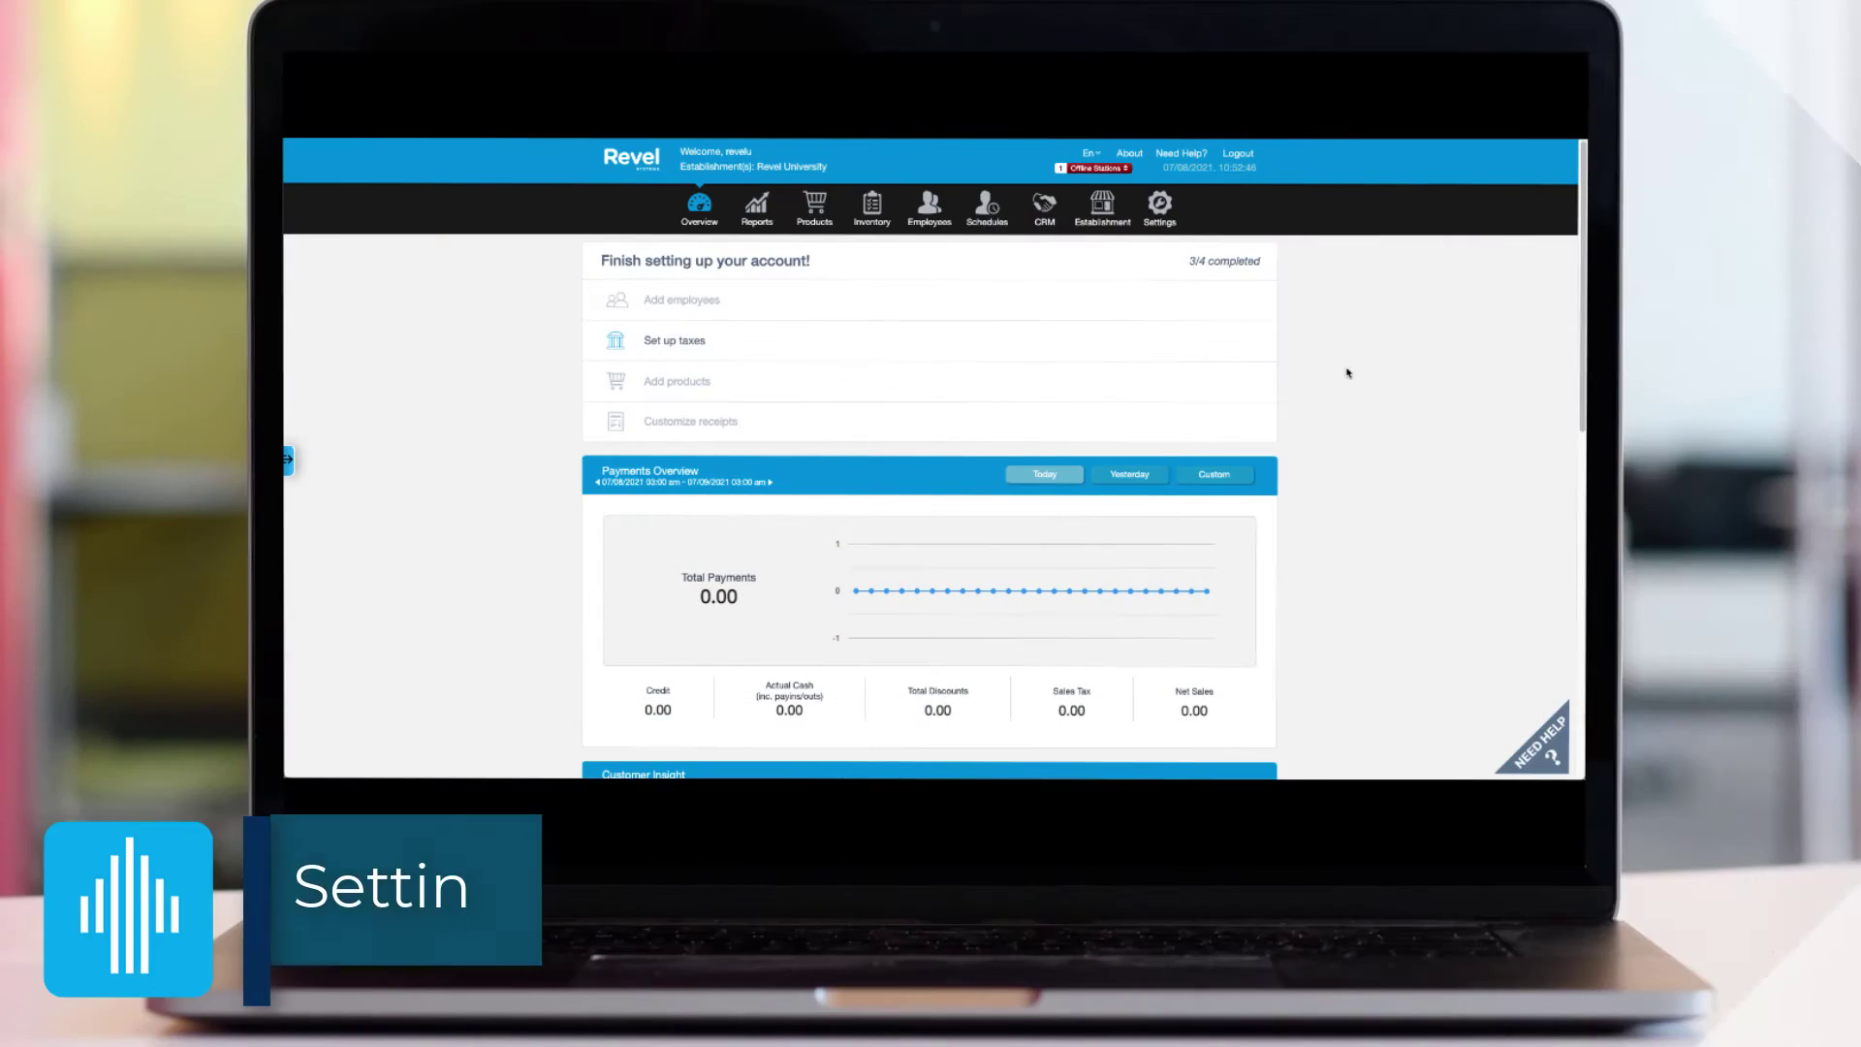
Clear the selected settings and search the settings for 'auto captu'
click(1164, 208)
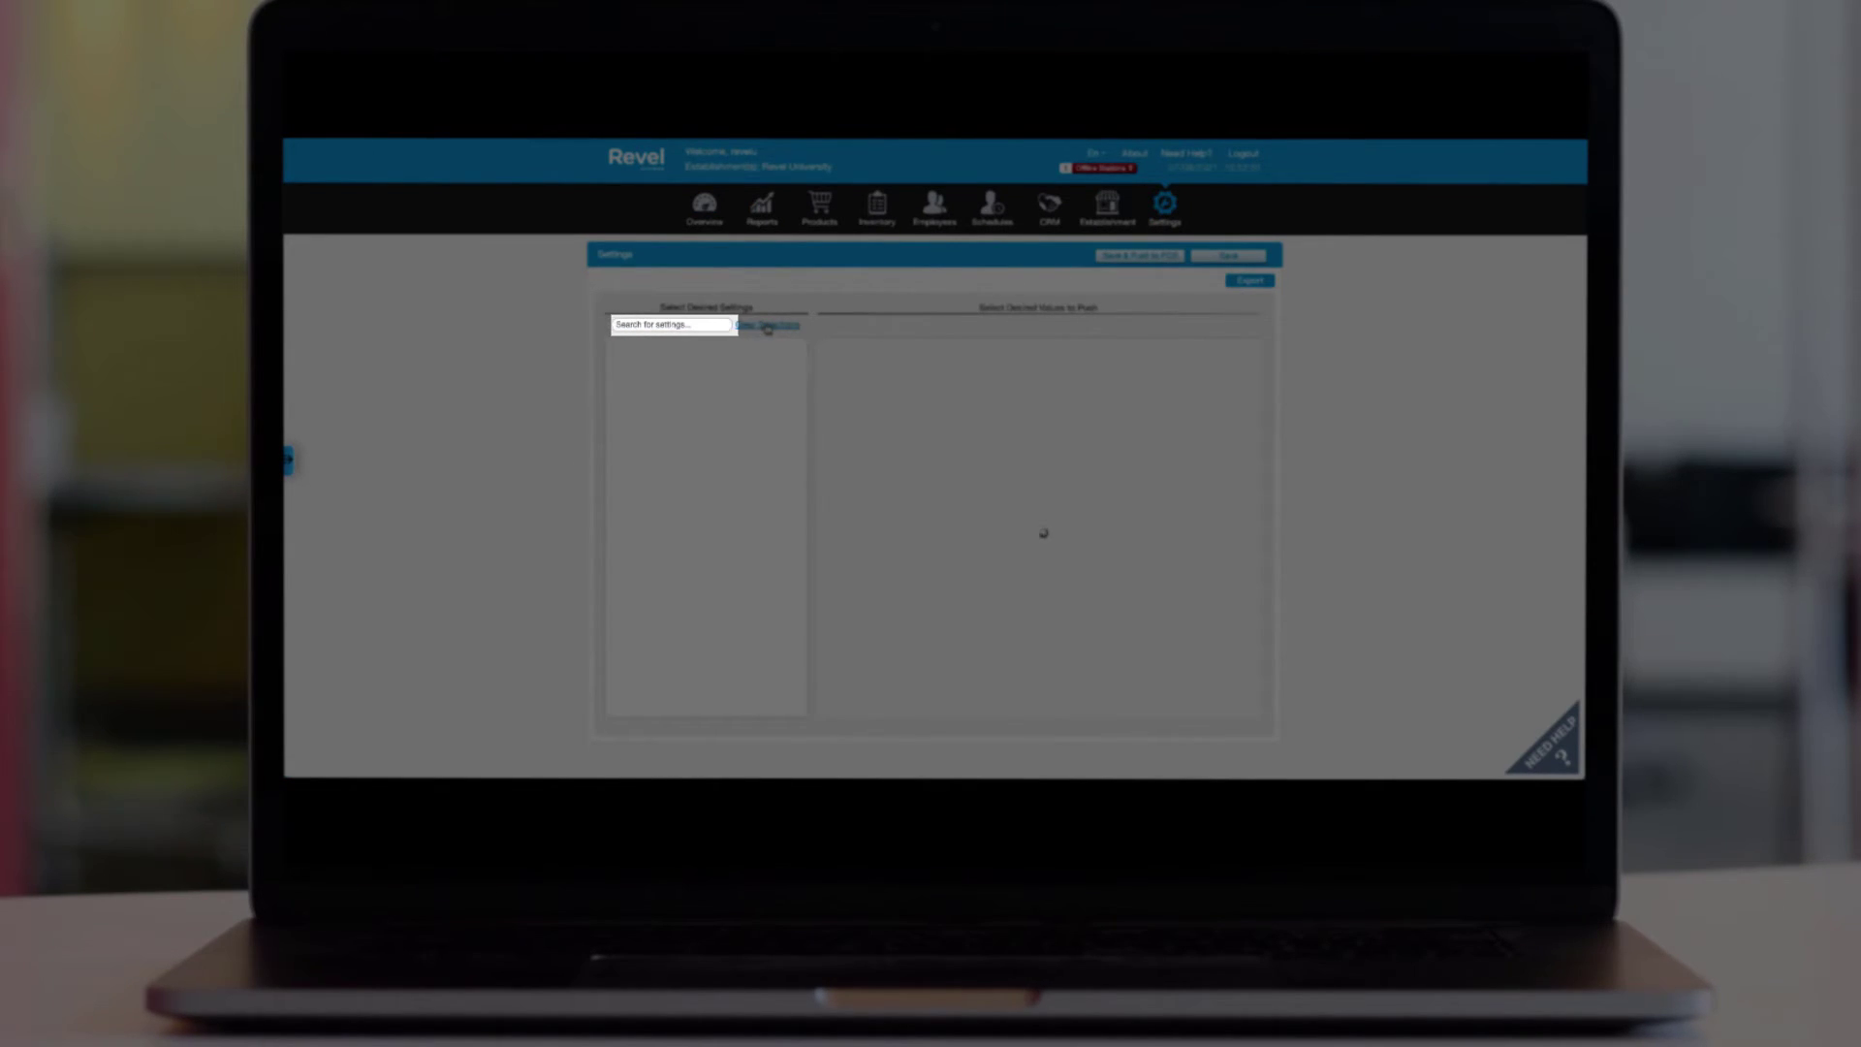
click(766, 326)
click(690, 326)
text(a)
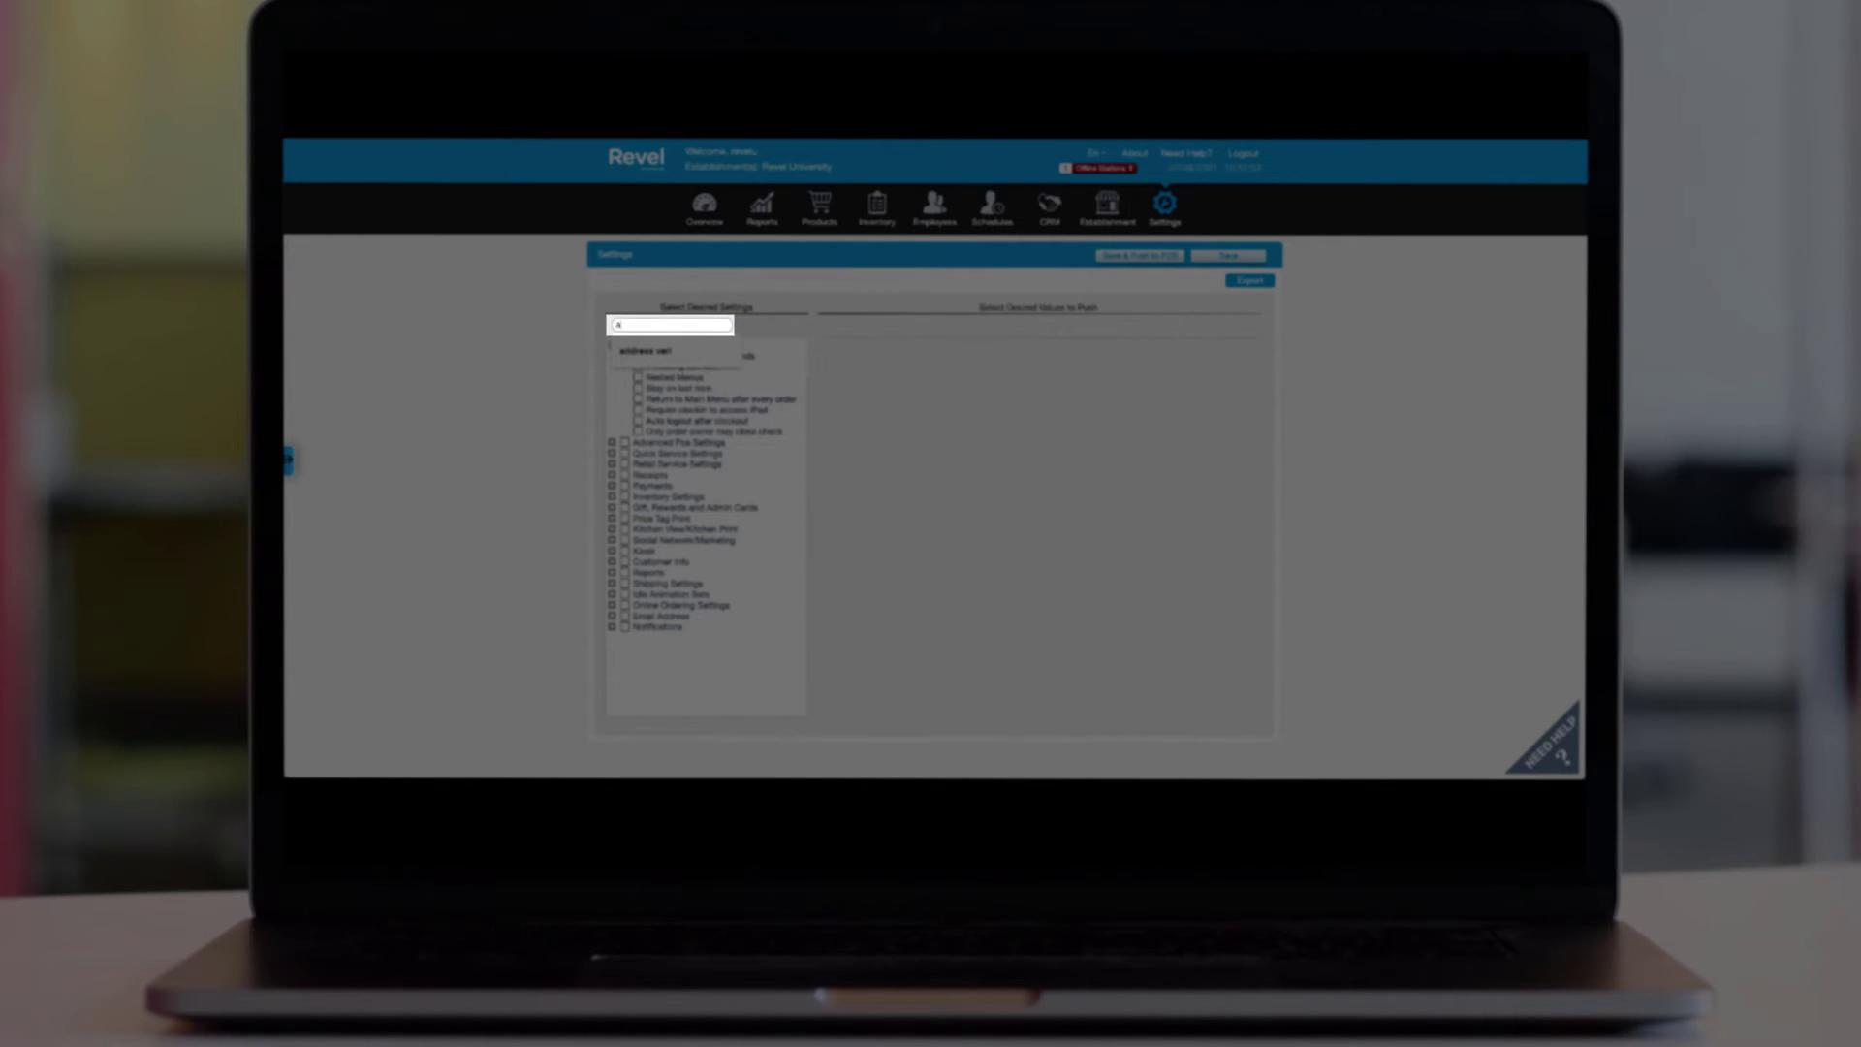
text(uto captu)
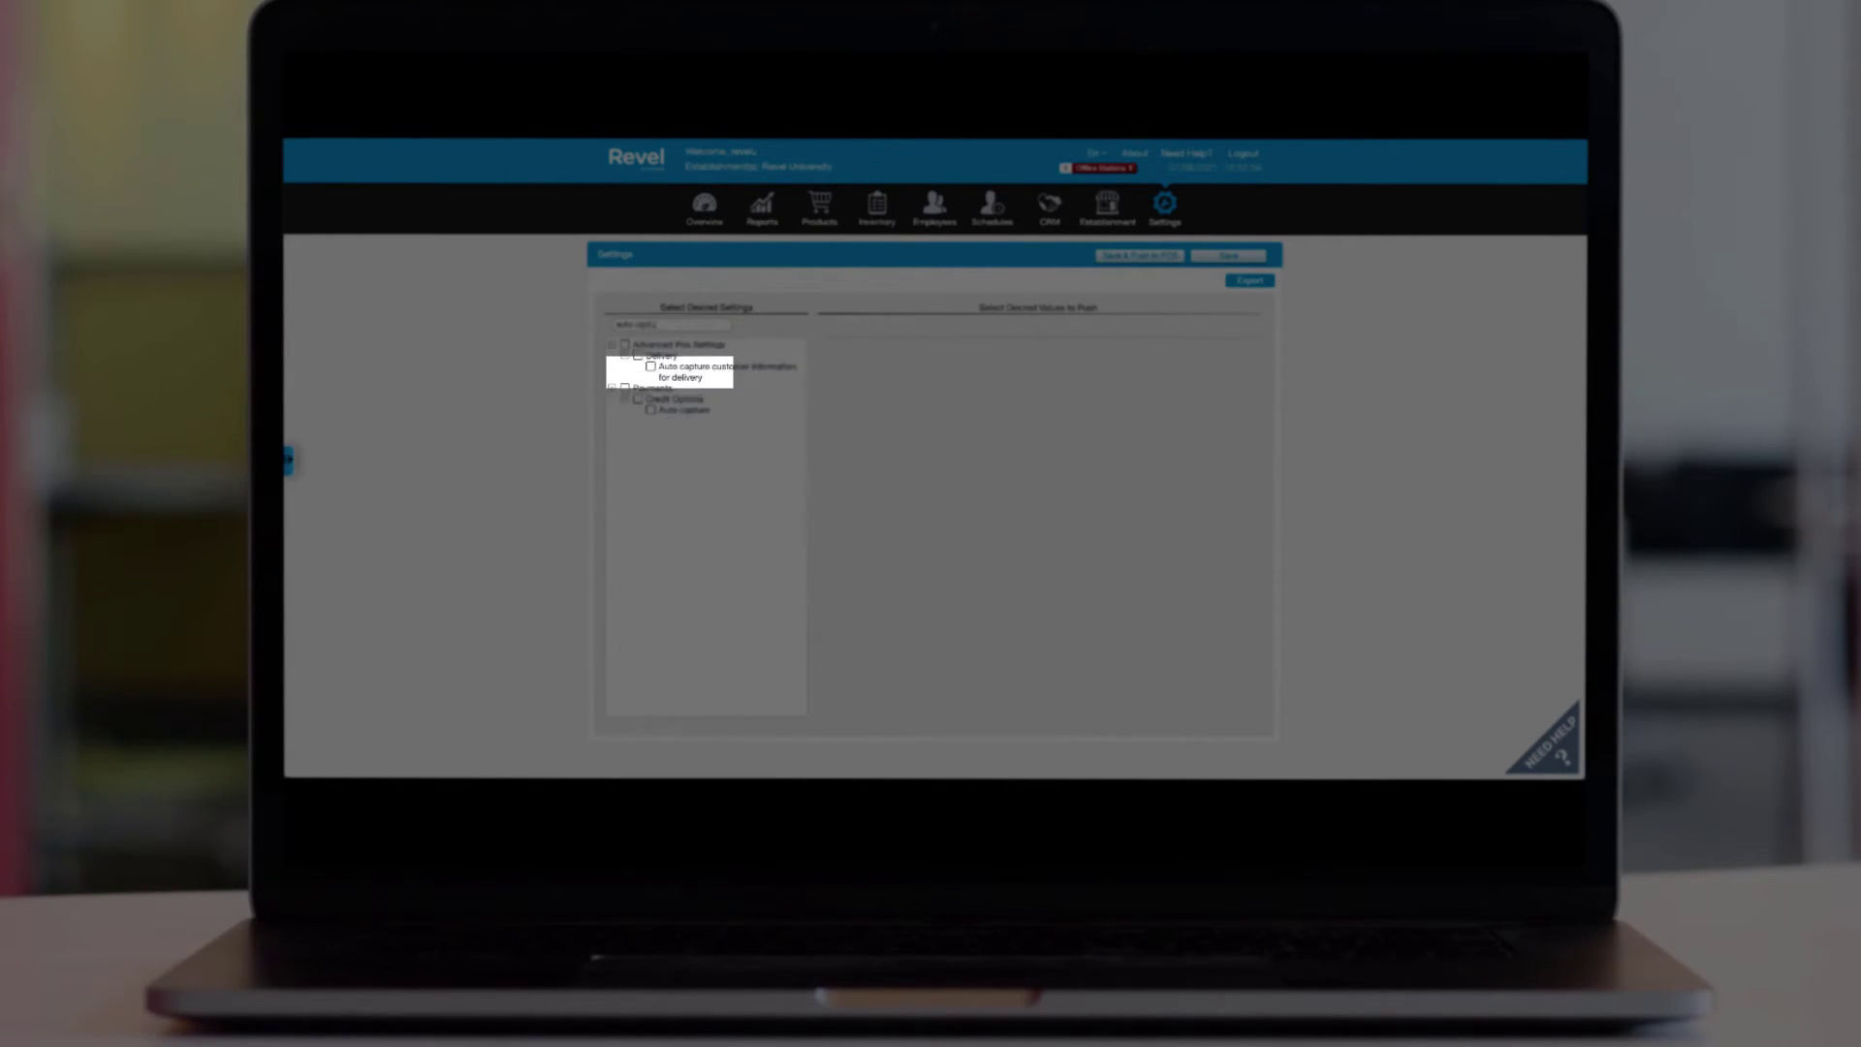
Turn on Auto capture under Credit Options with a 12:30 am capture time
click(650, 410)
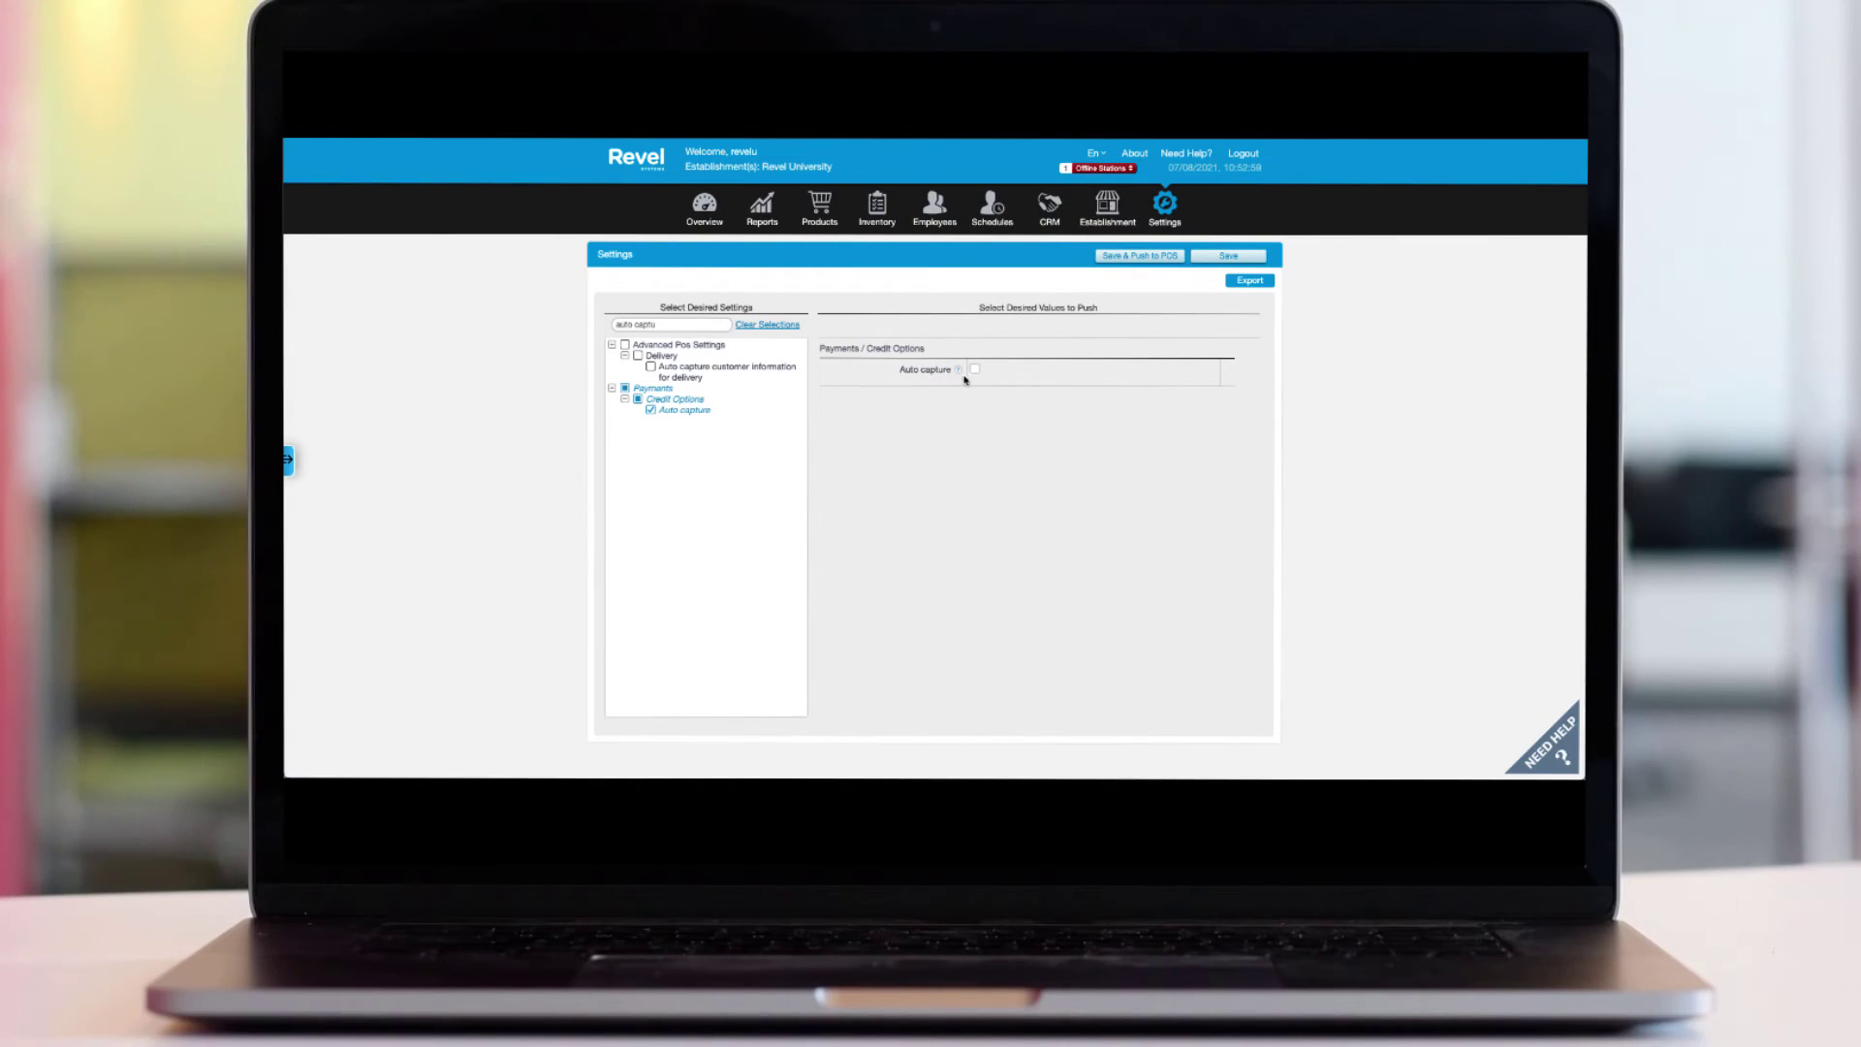
click(974, 369)
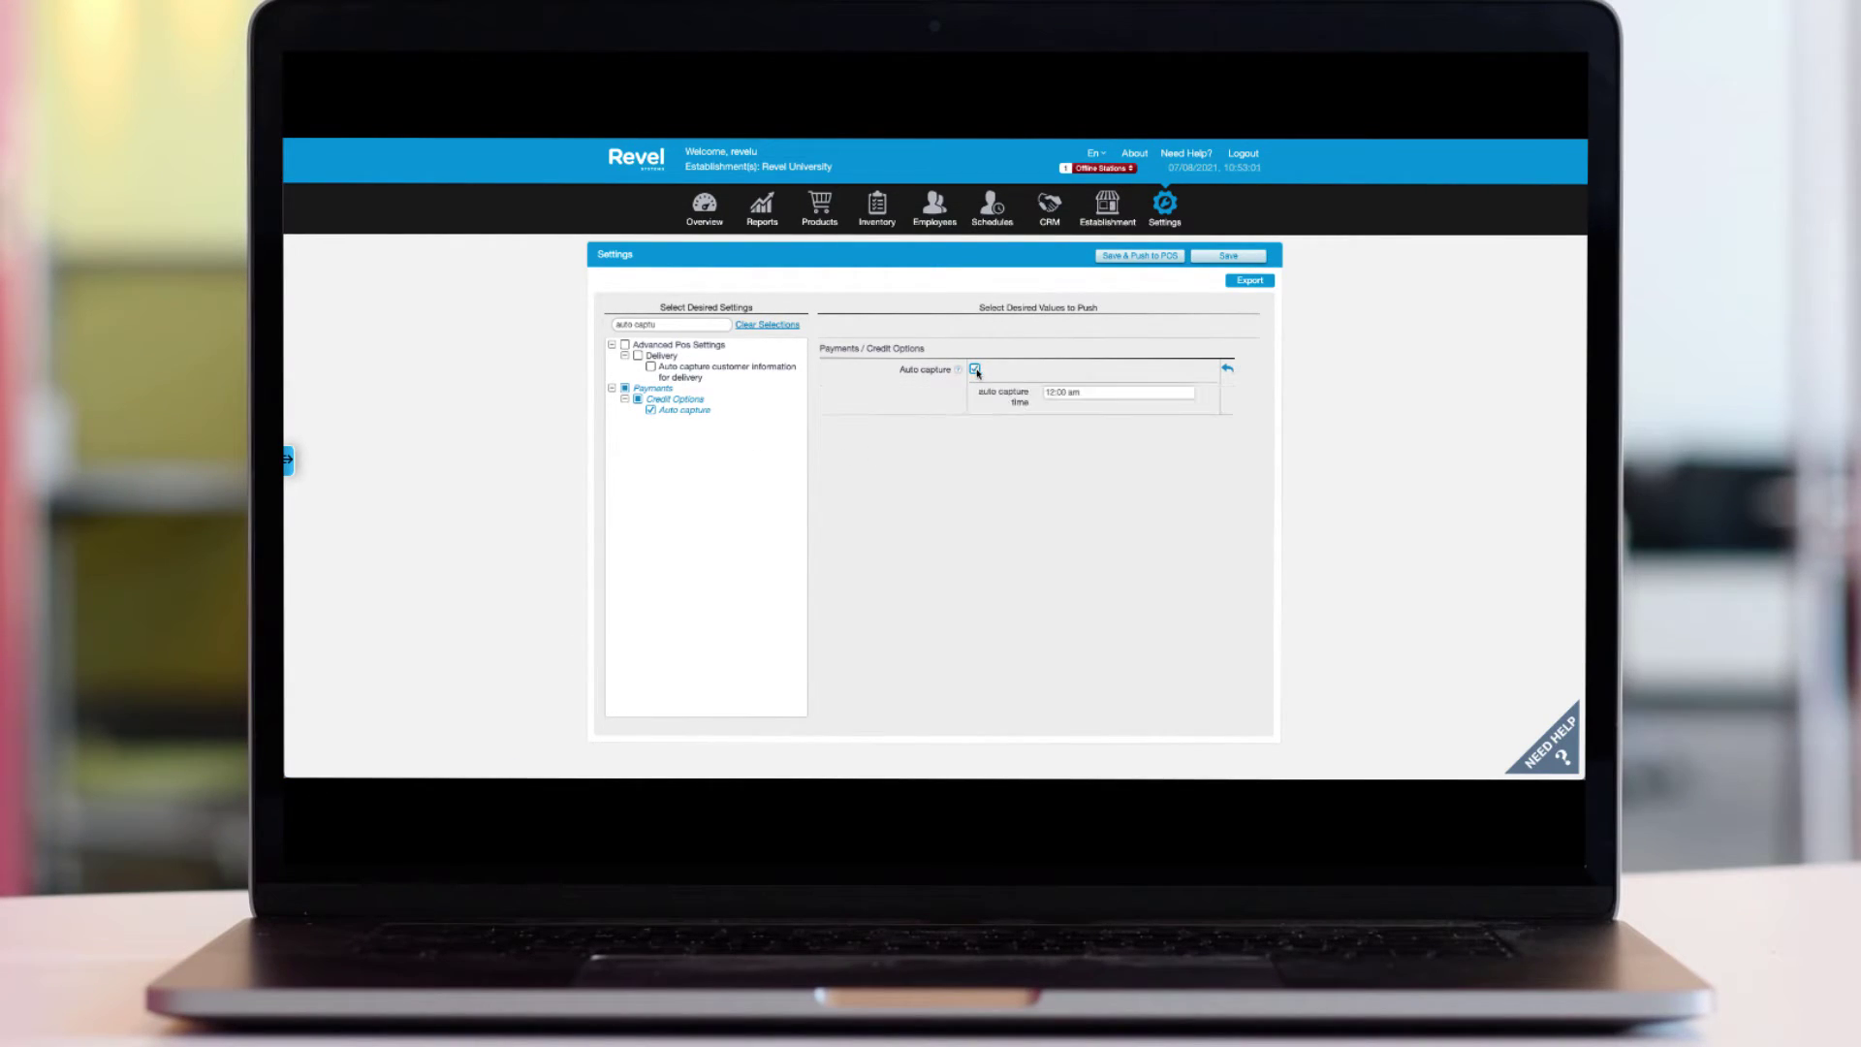
click(1053, 391)
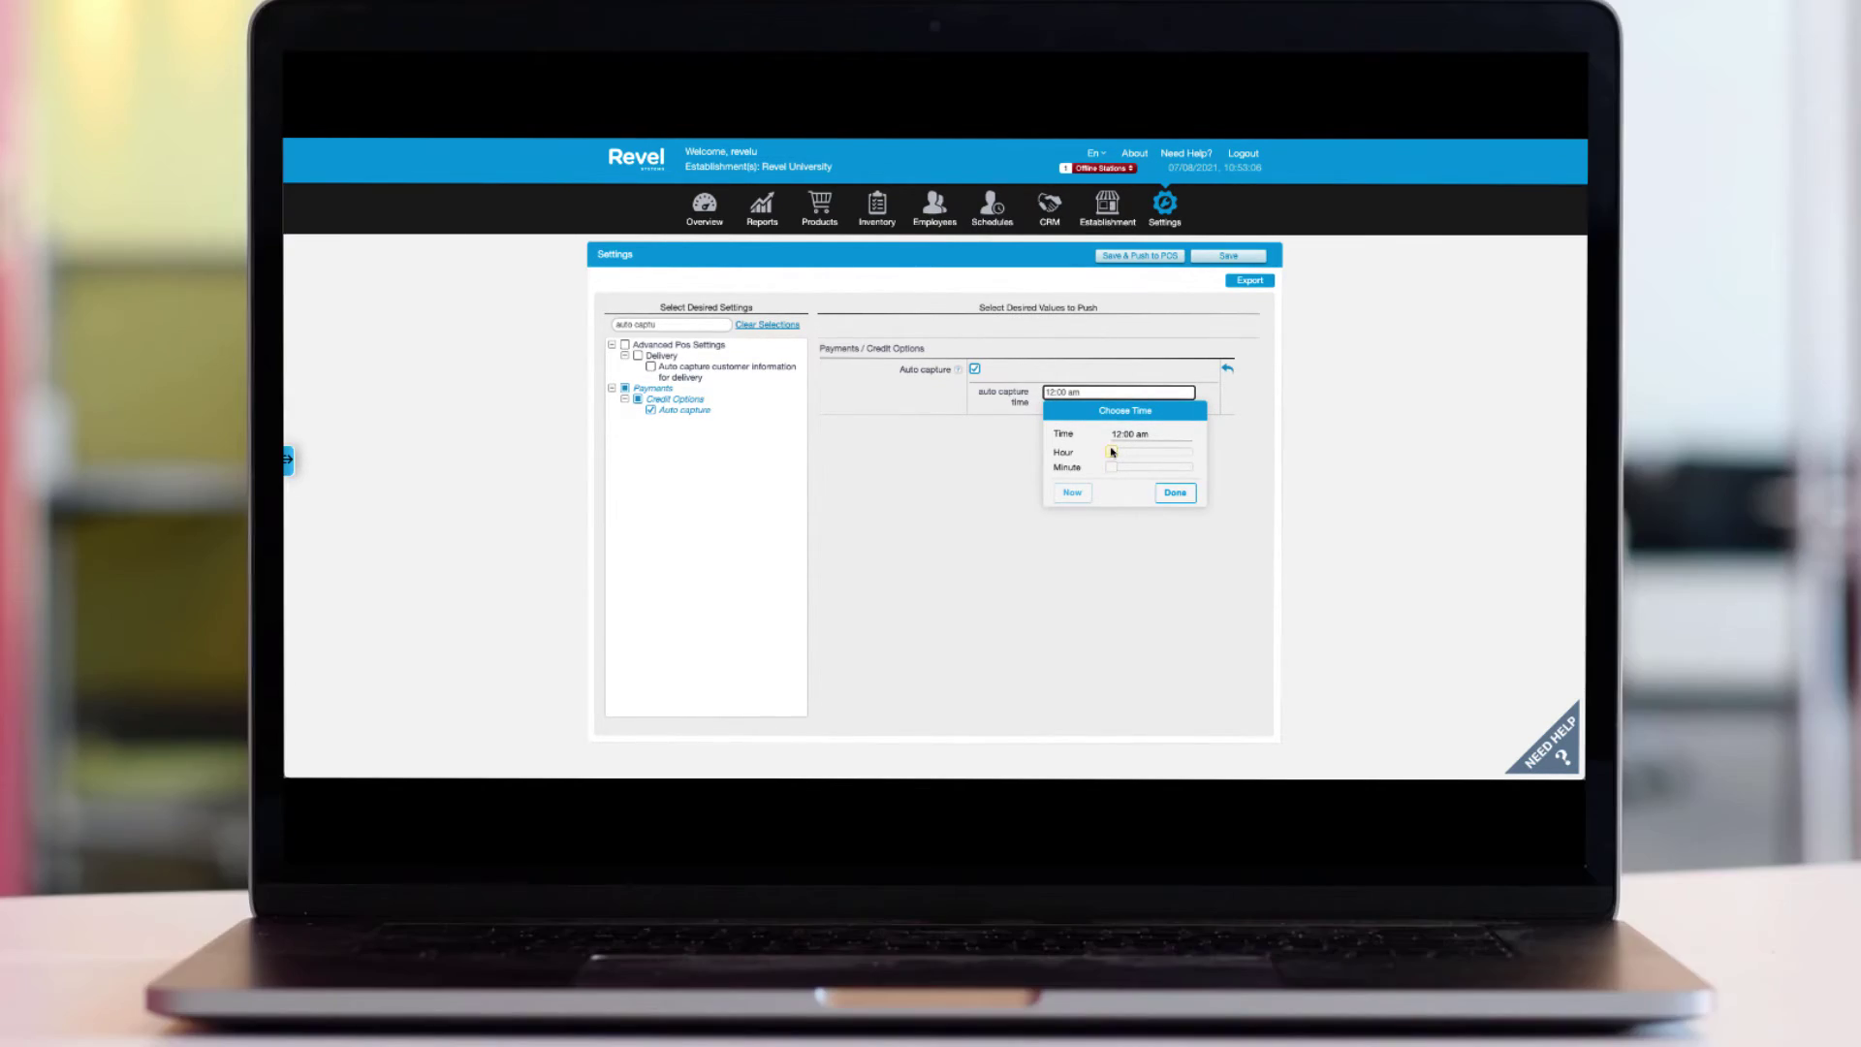
drag(1117, 465, 1152, 469)
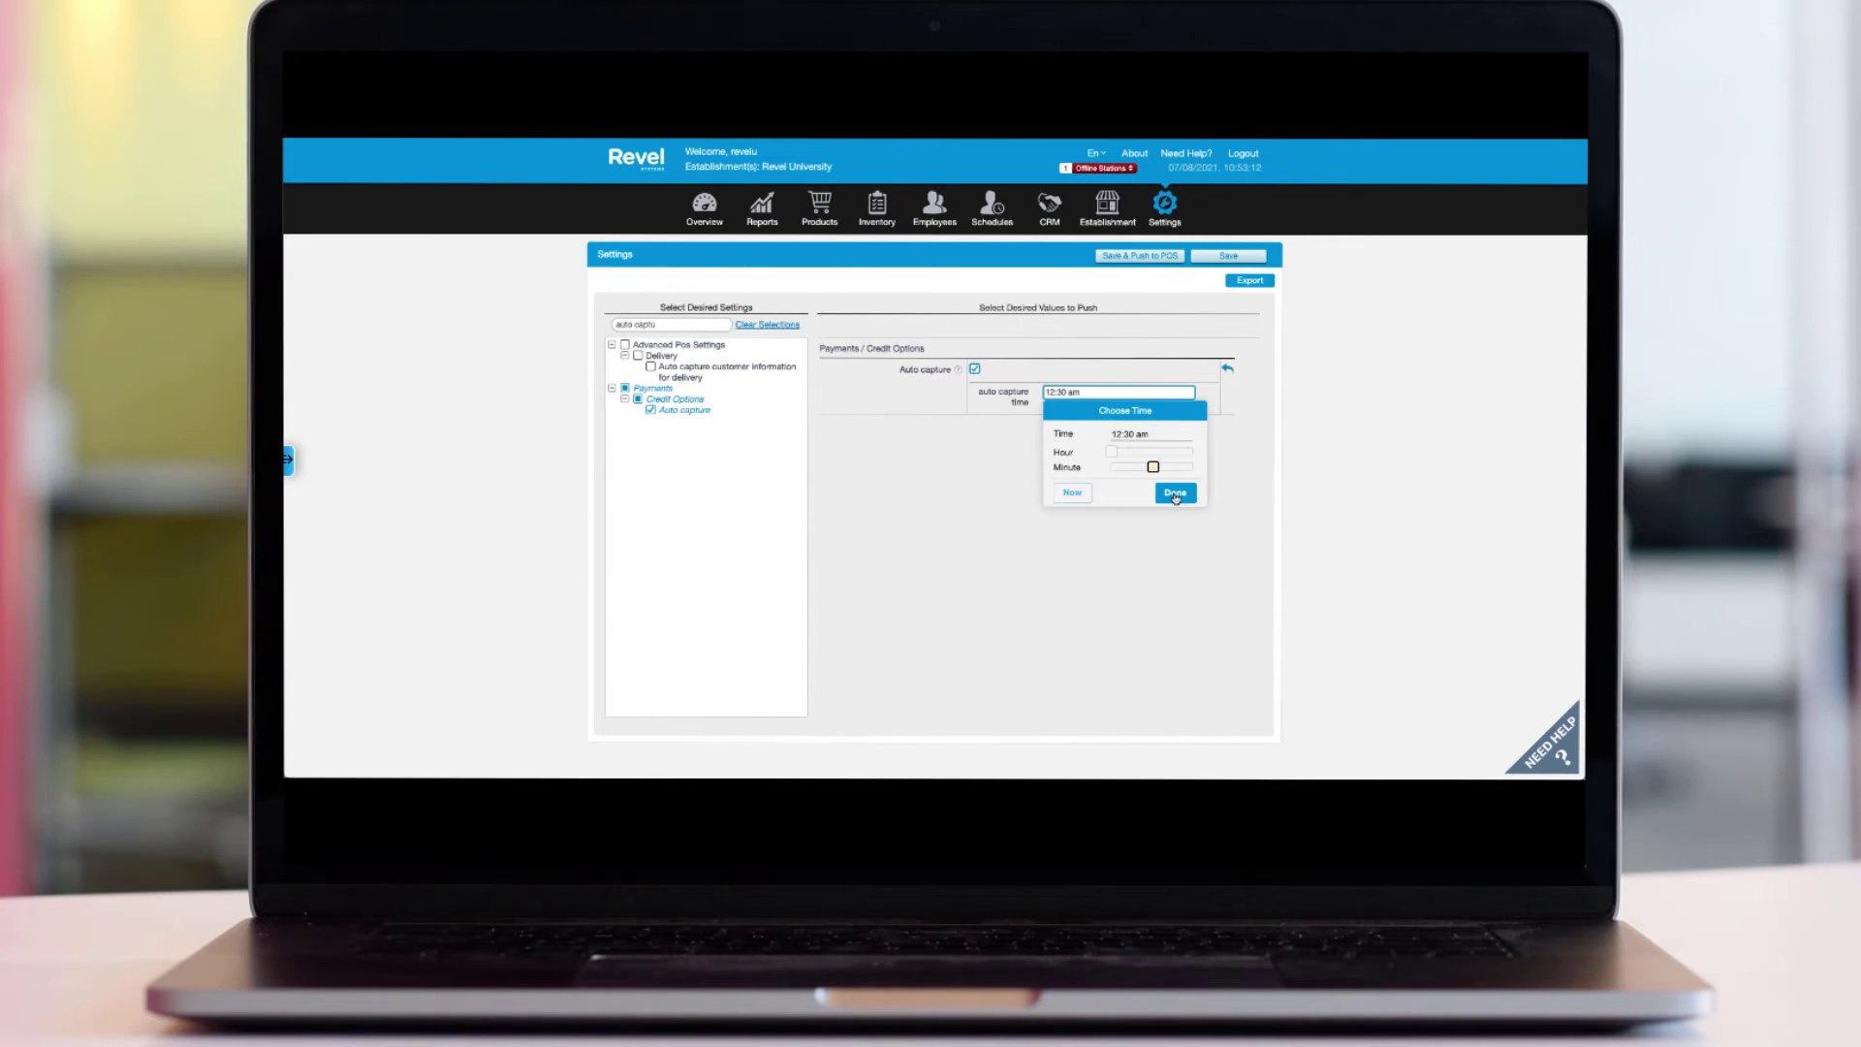
click(1175, 492)
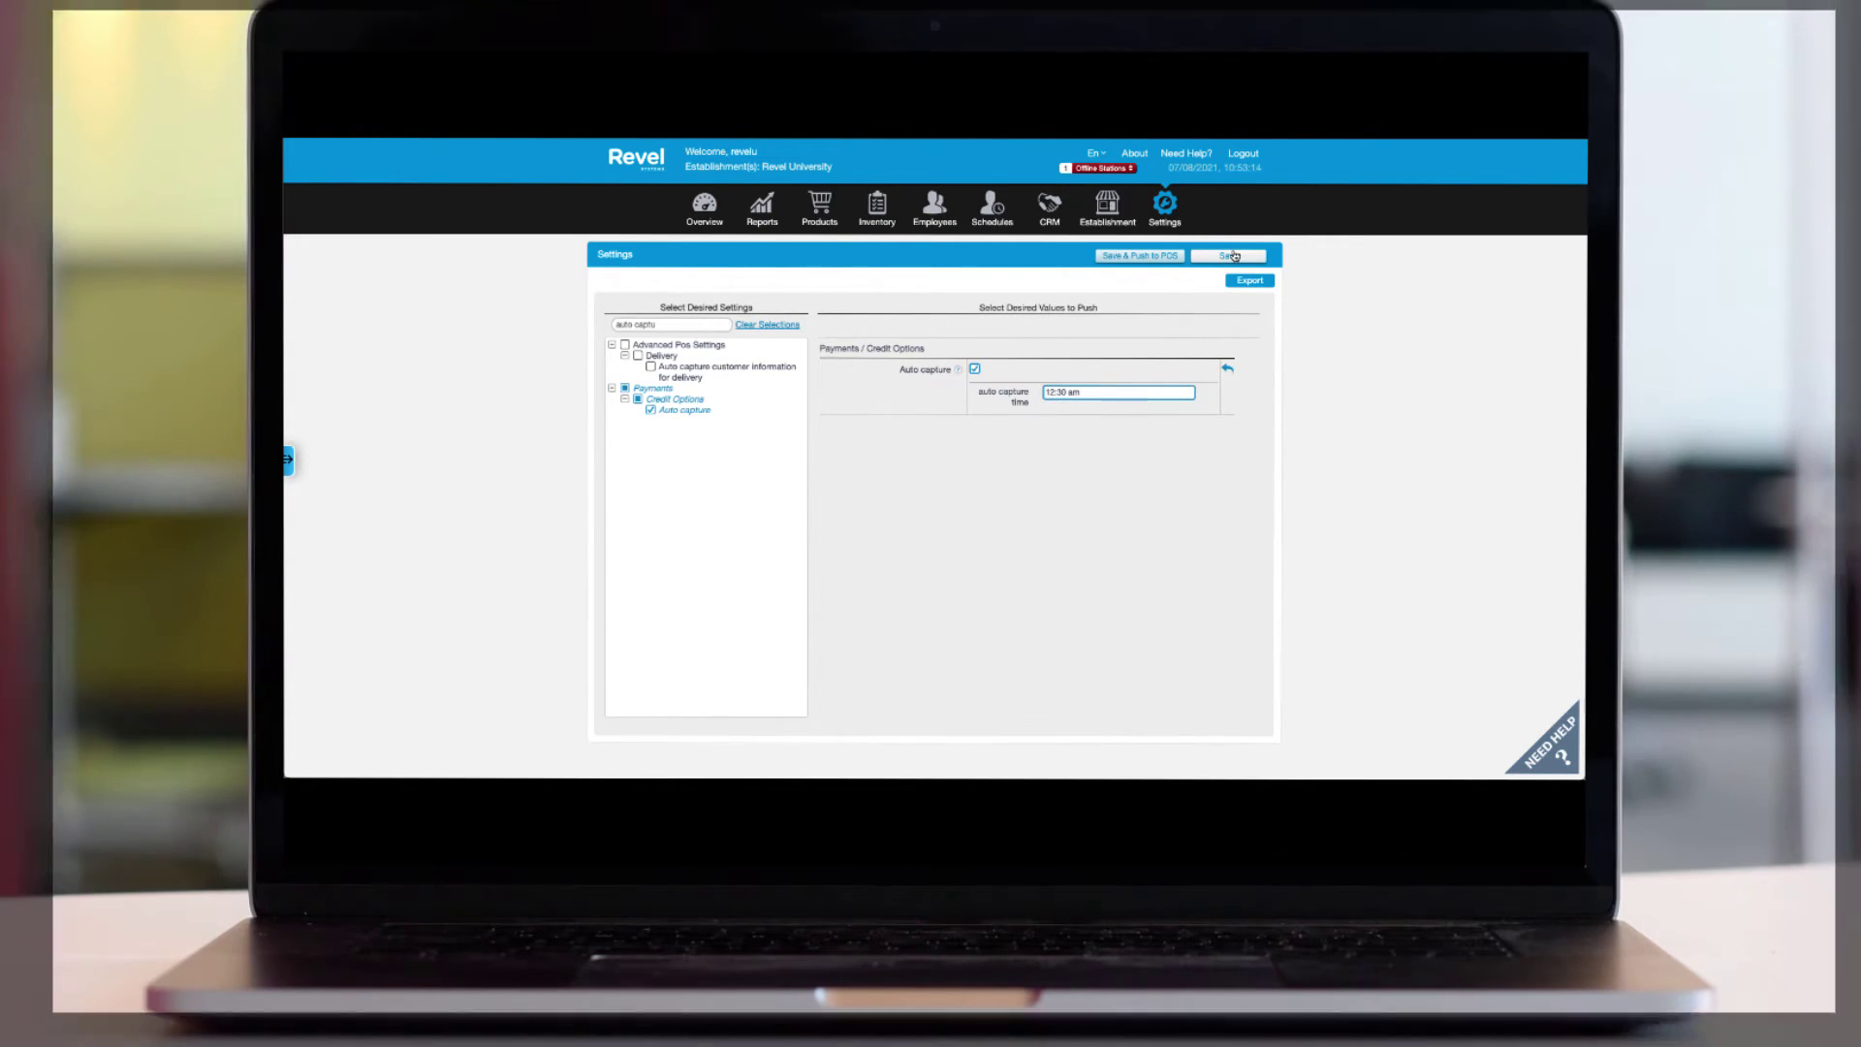